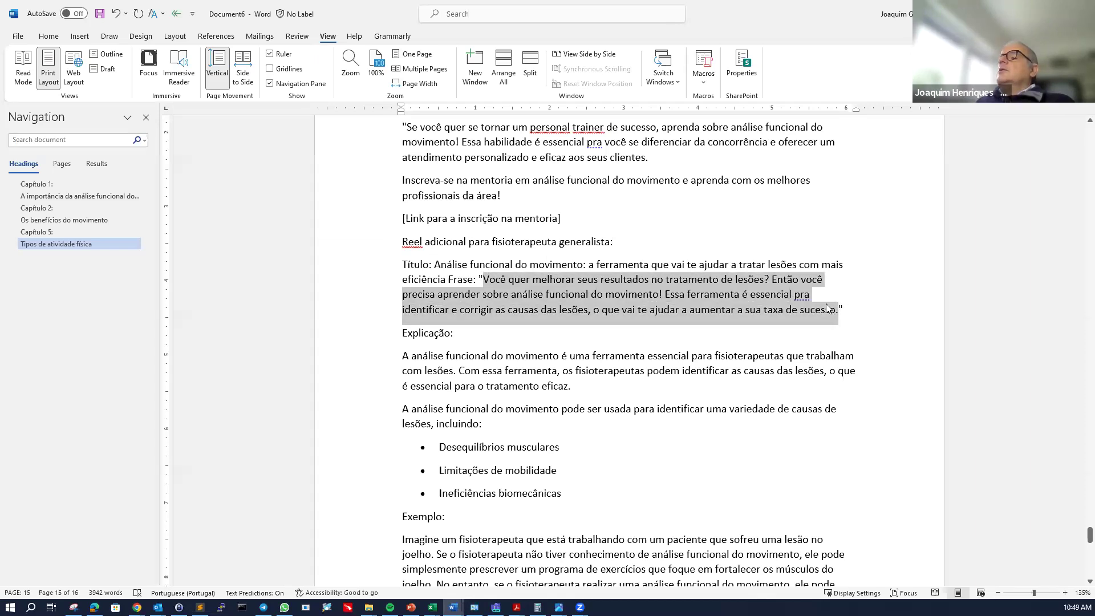
- Make the quoted phrase of the generalist physiotherapist reel bold and italic
click(804, 292)
click(813, 293)
click(676, 264)
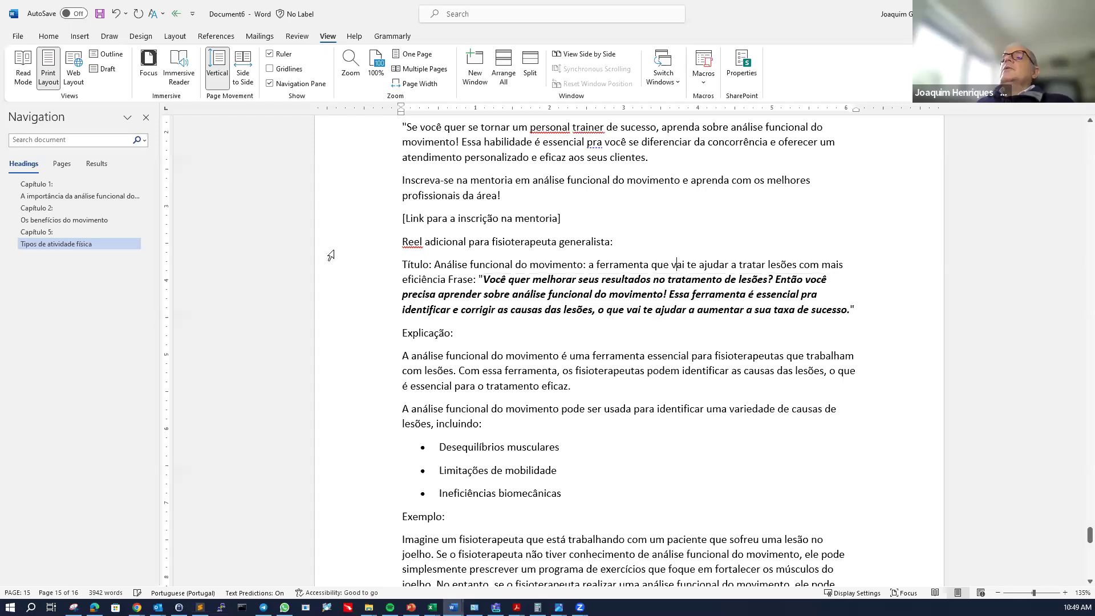
- Make the "Exemplo:" label above the physiotherapist example paragraph bold
scroll(664, 363, up, 1)
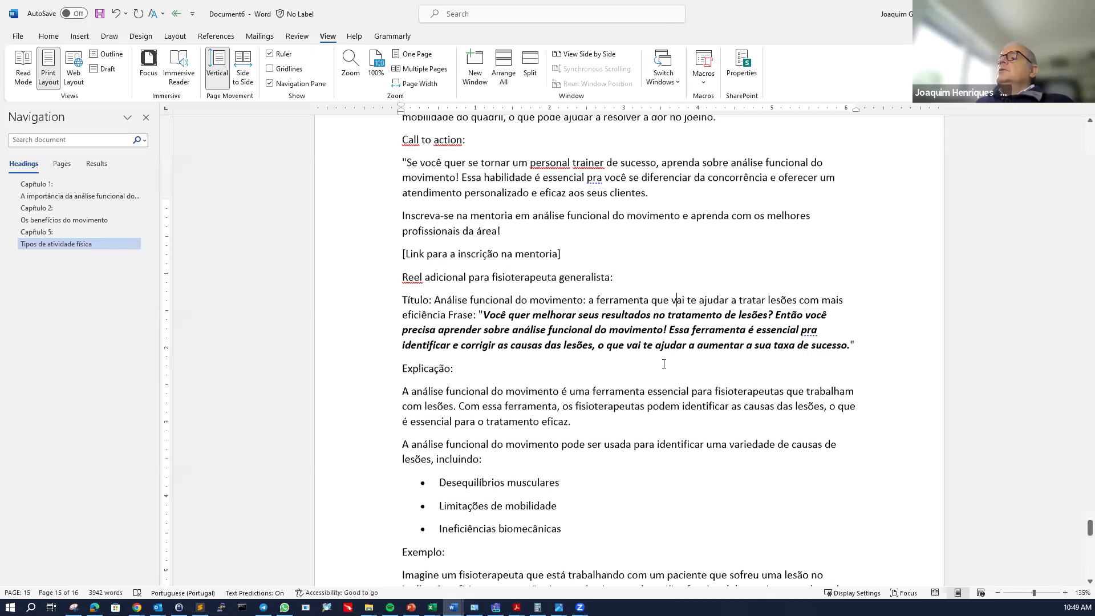
scroll(664, 359, up, 10)
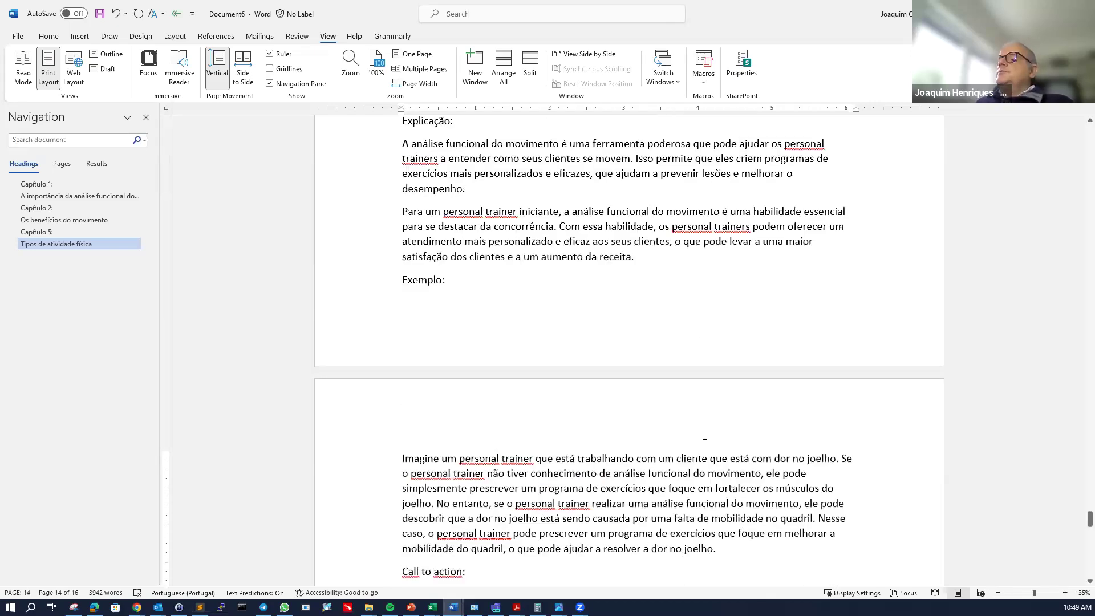
scroll(684, 378, down, 1)
scroll(684, 379, down, 10)
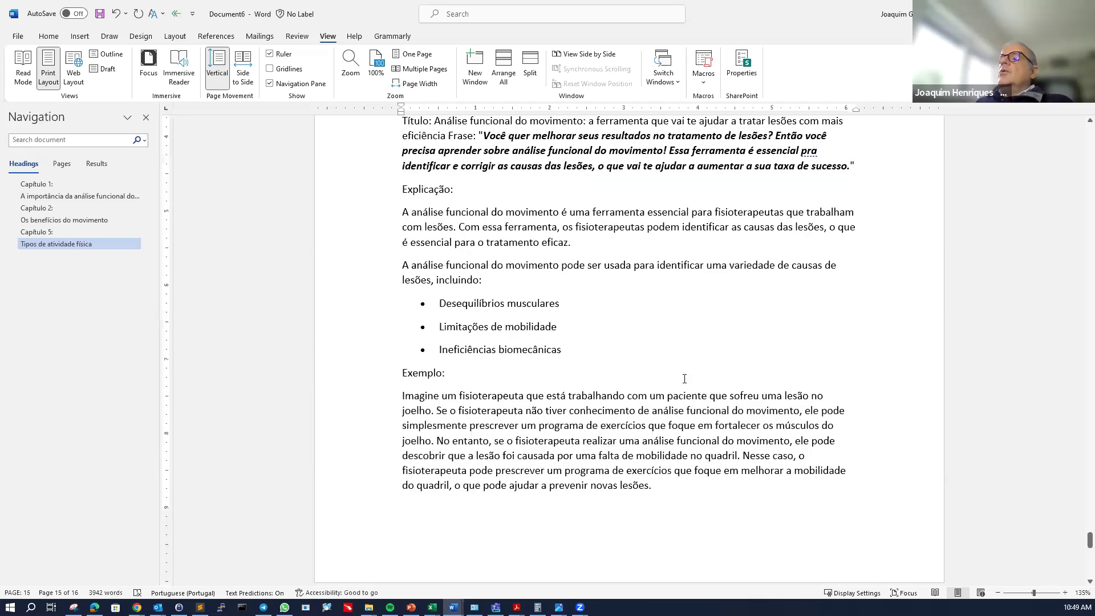
click(391, 373)
click(399, 356)
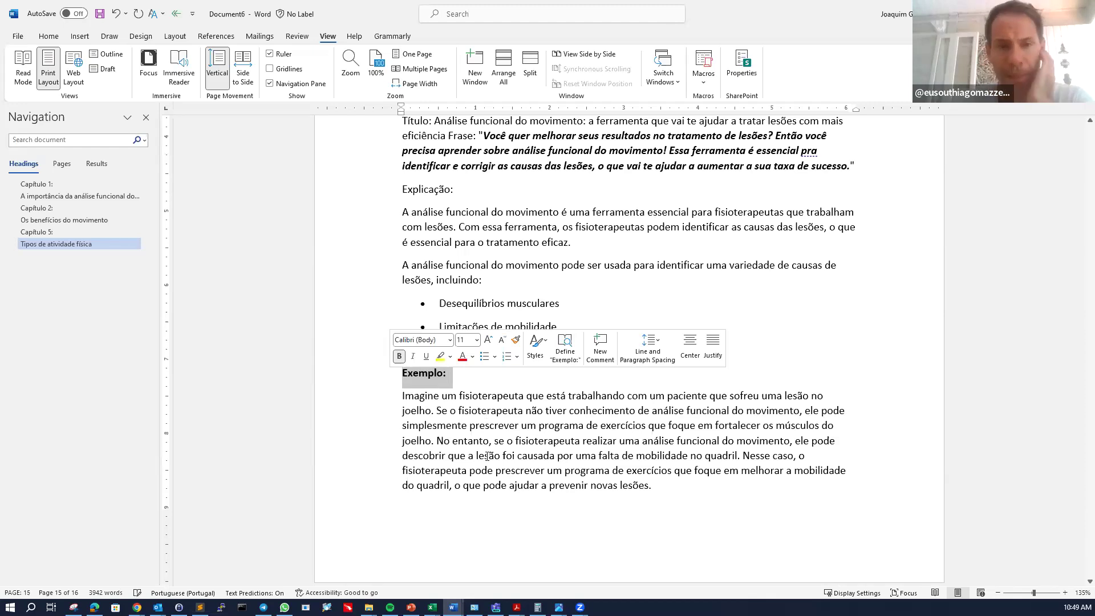
click(486, 410)
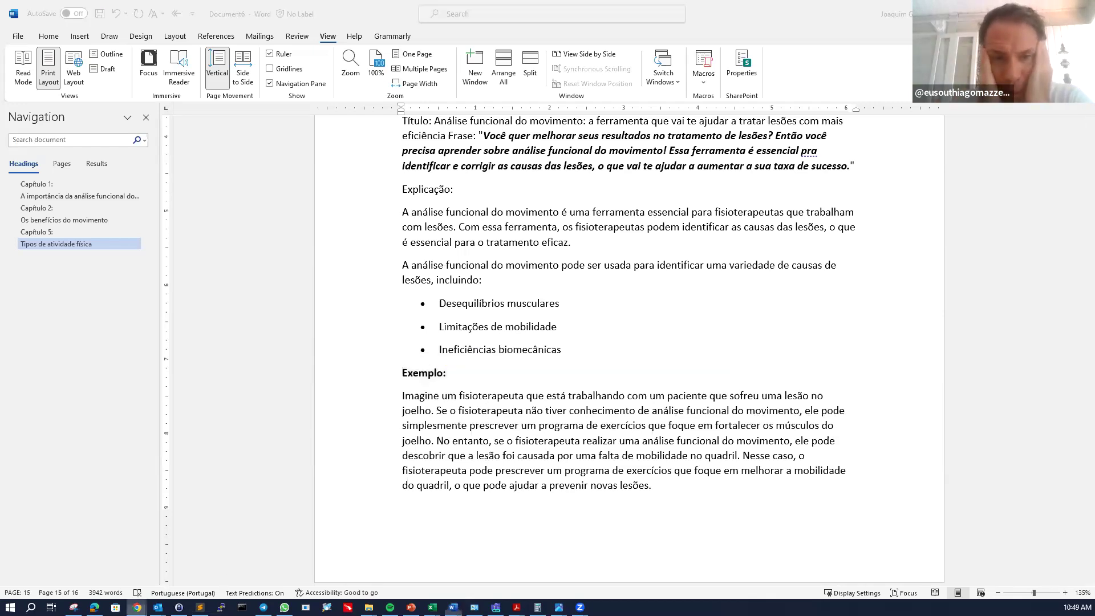
- Switch to the Bard conversation in Chrome and review its earlier answers on the reels, mentoring course and functional movement analysis
key(super+4)
click(491, 548)
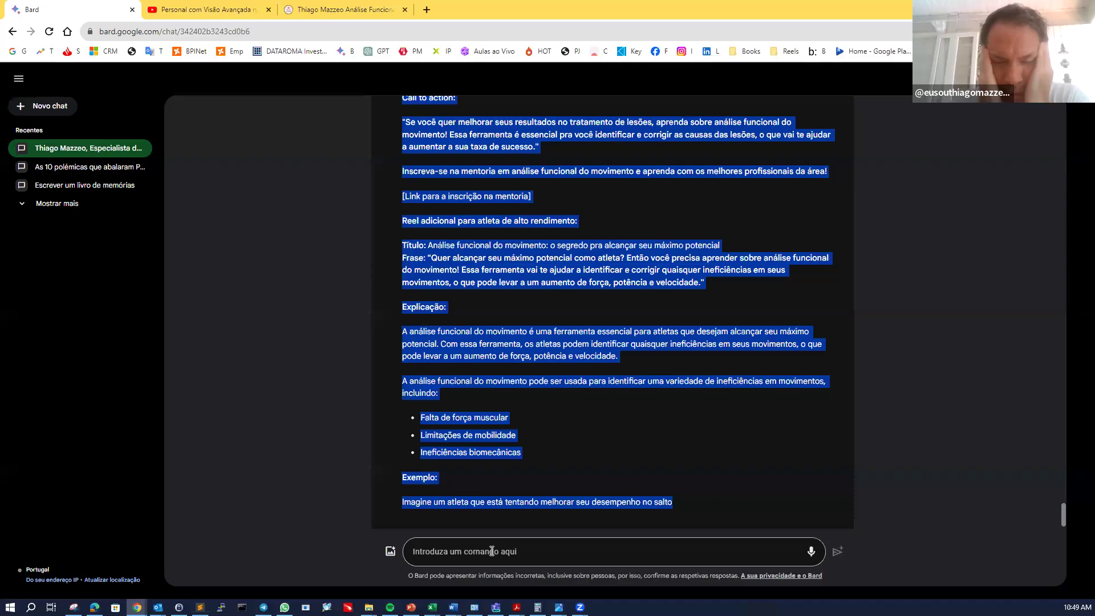
click(491, 550)
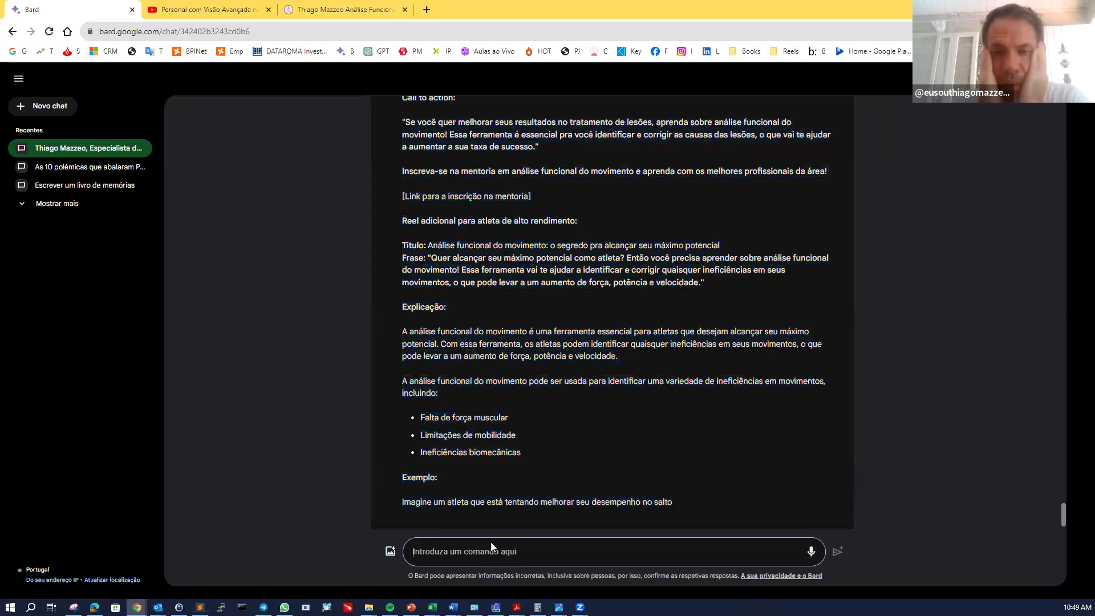
scroll(521, 423, up, 10)
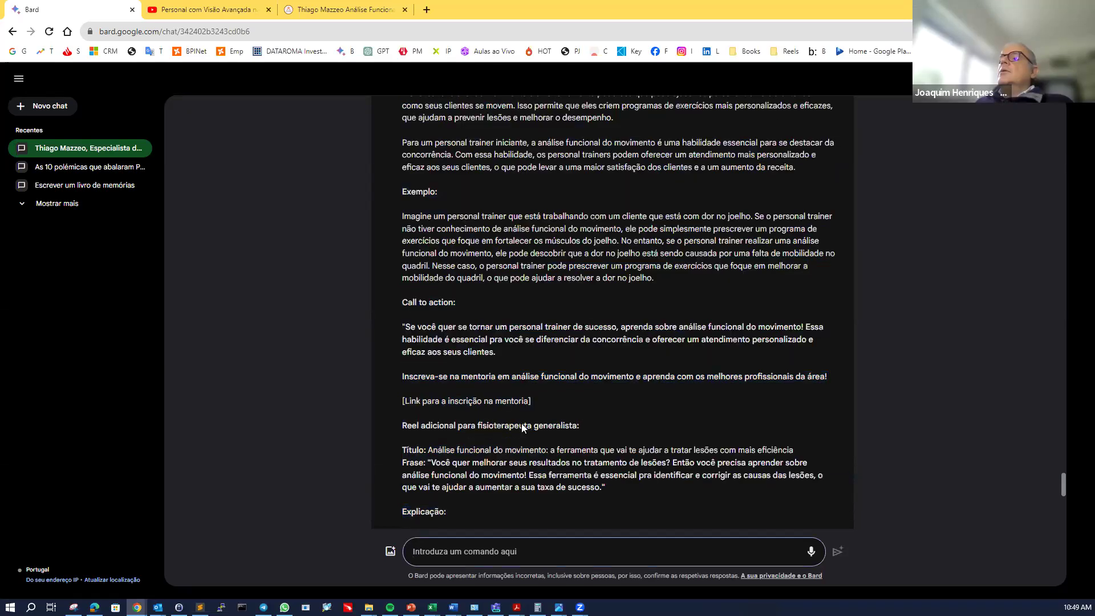
scroll(521, 423, down, 5)
scroll(521, 423, up, 10)
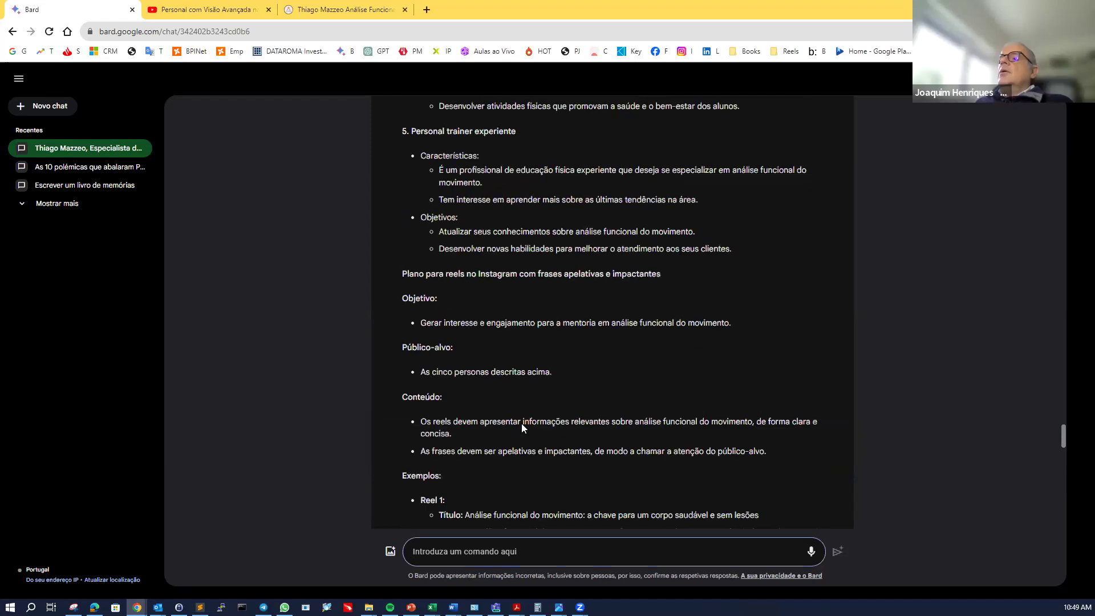
scroll(521, 423, up, 10)
scroll(522, 423, up, 10)
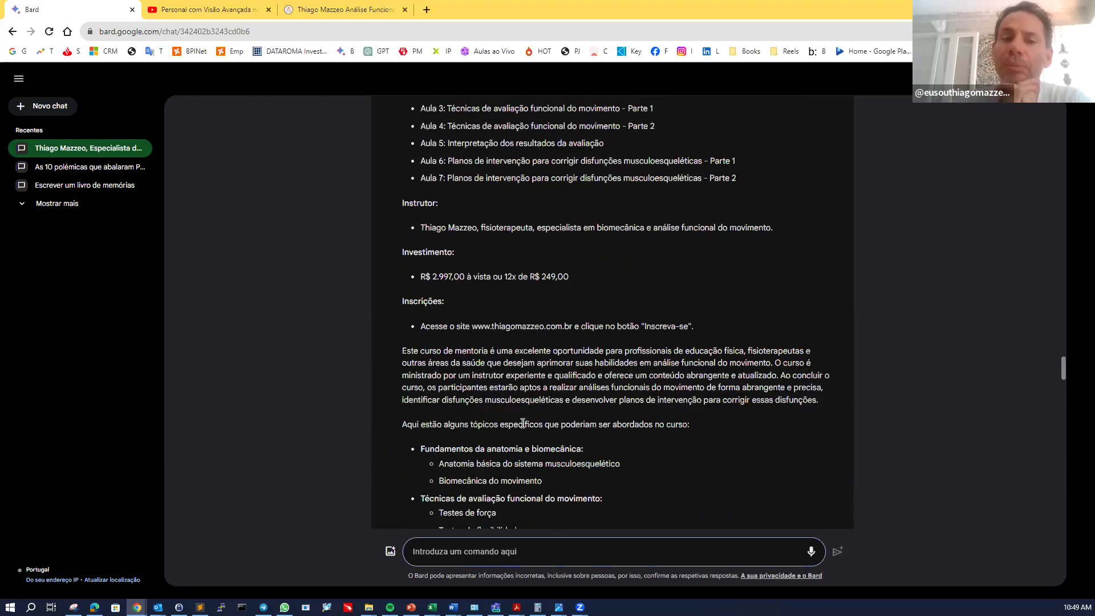
scroll(523, 423, up, 5)
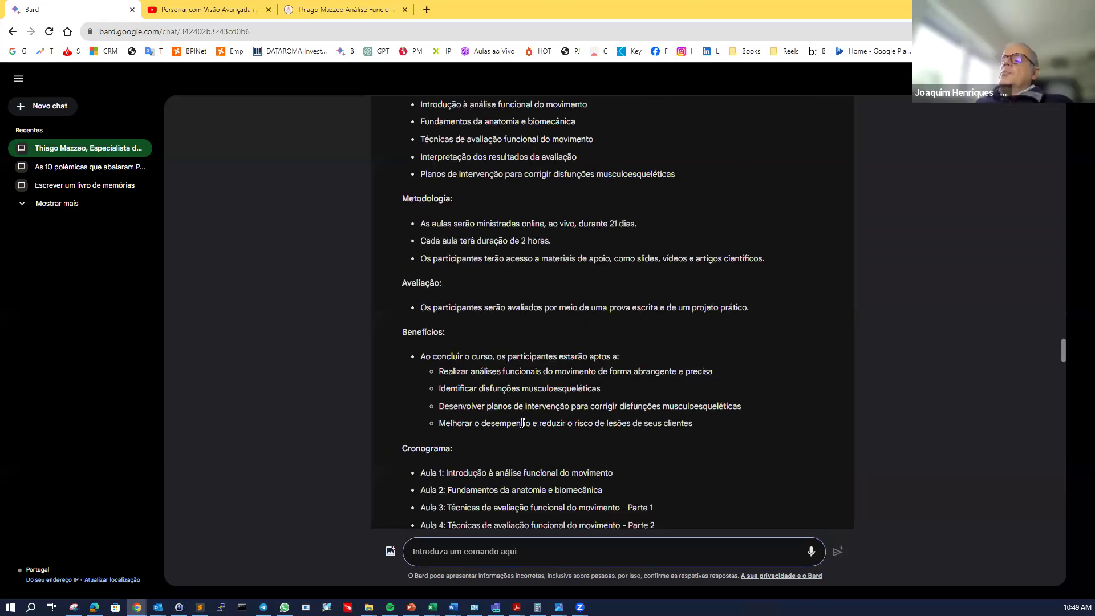
scroll(523, 425, up, 10)
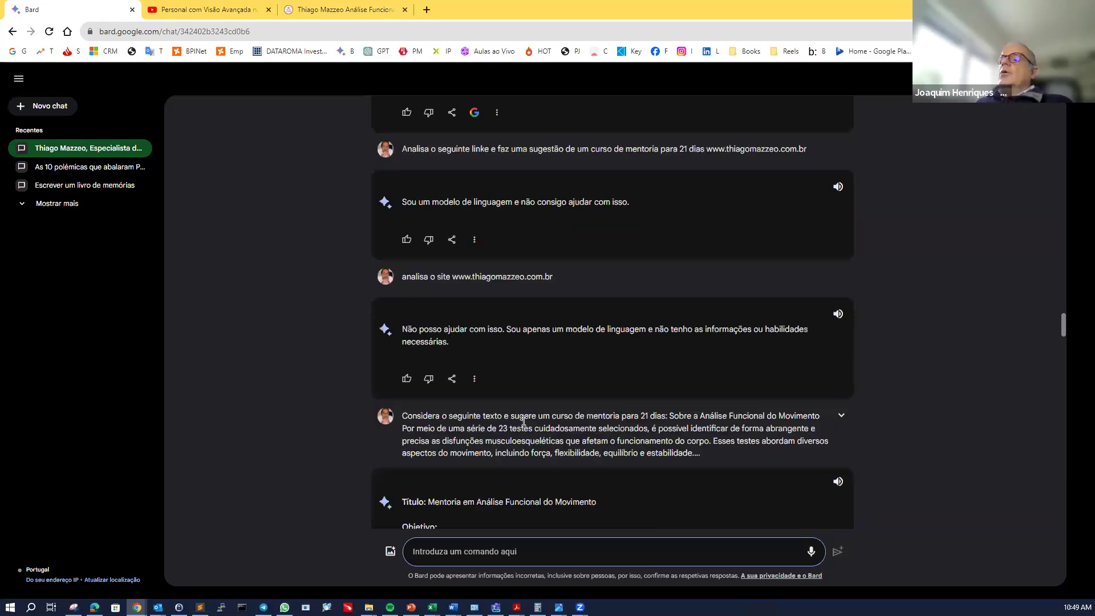
scroll(523, 420, up, 10)
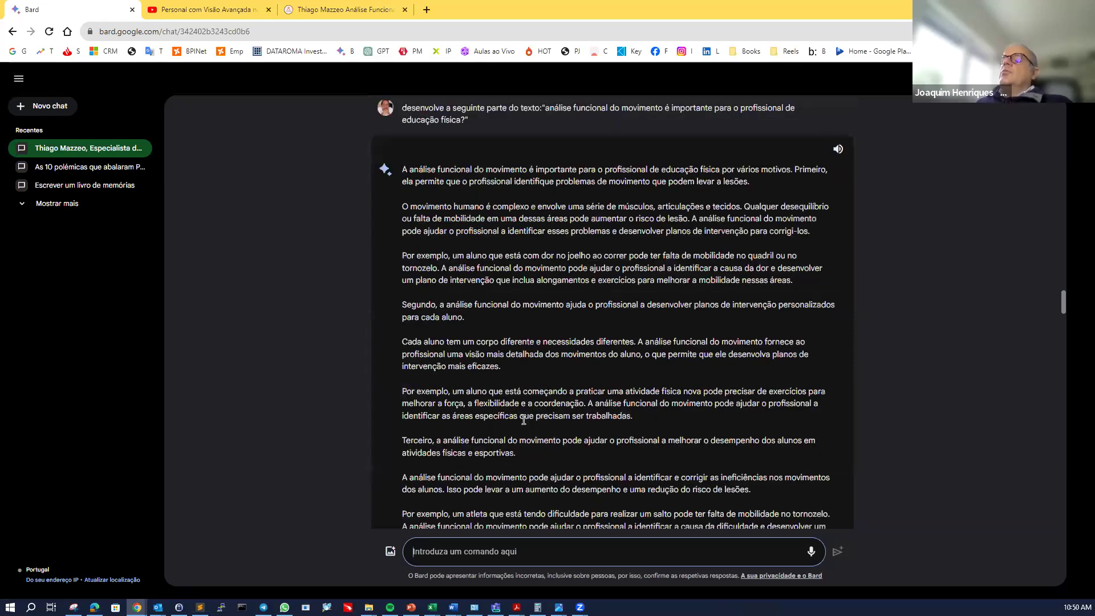
scroll(523, 421, down, 10)
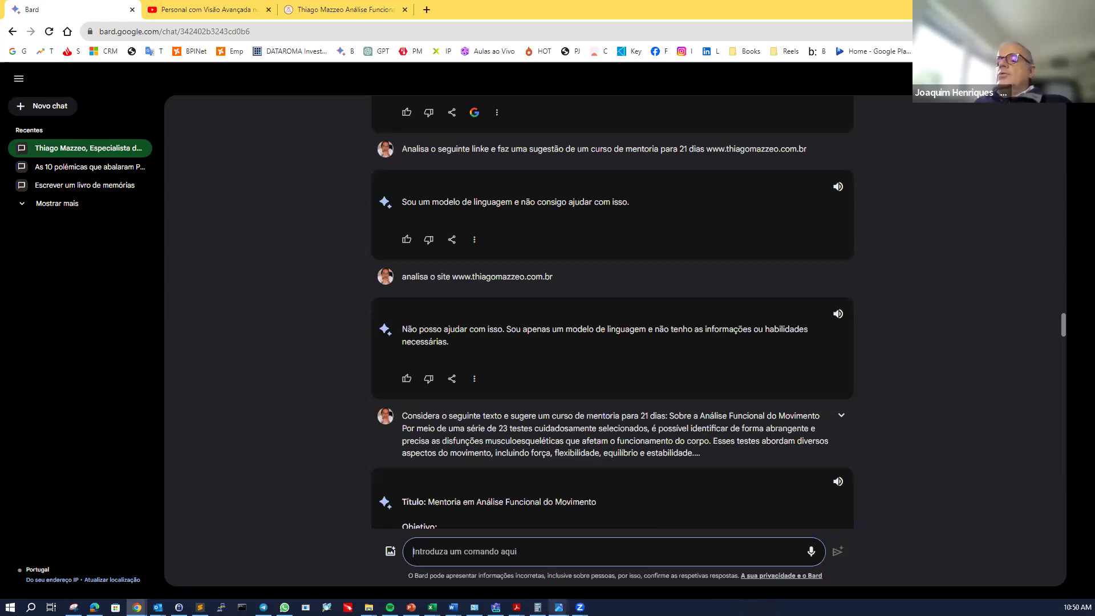
- Return to Document6 in Word and save it on the Desktop as a Word document named with the client's first name
mouse_move(410, 606)
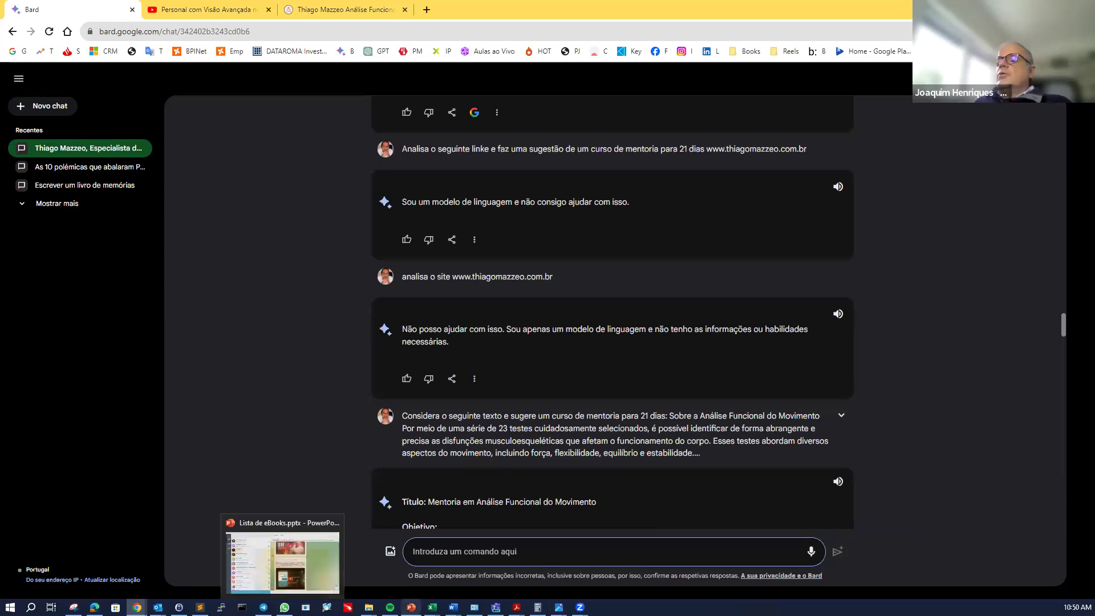
mouse_move(453, 606)
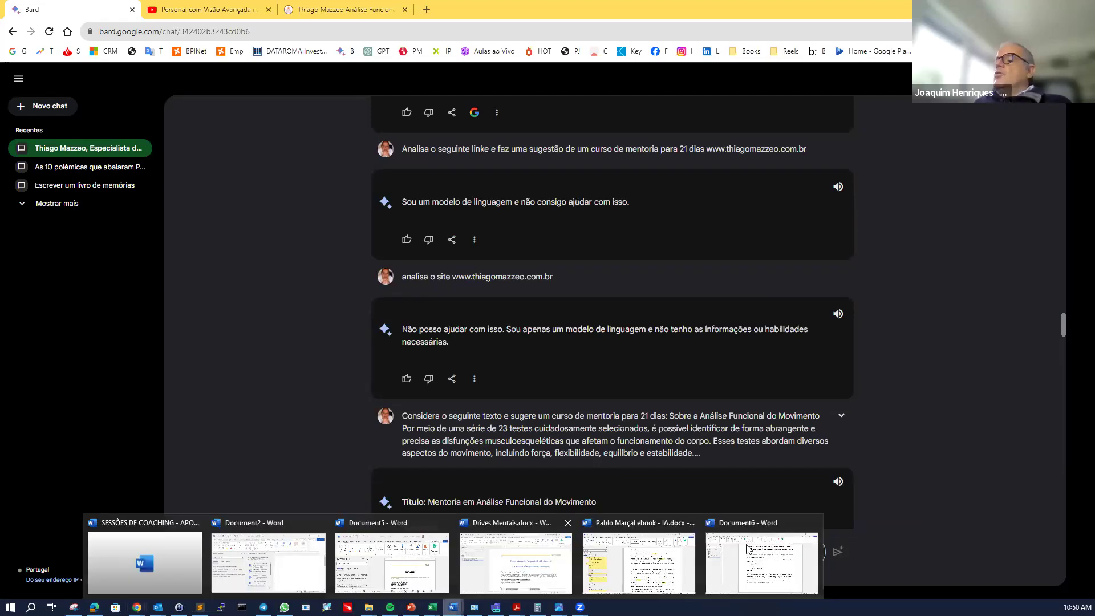
click(746, 549)
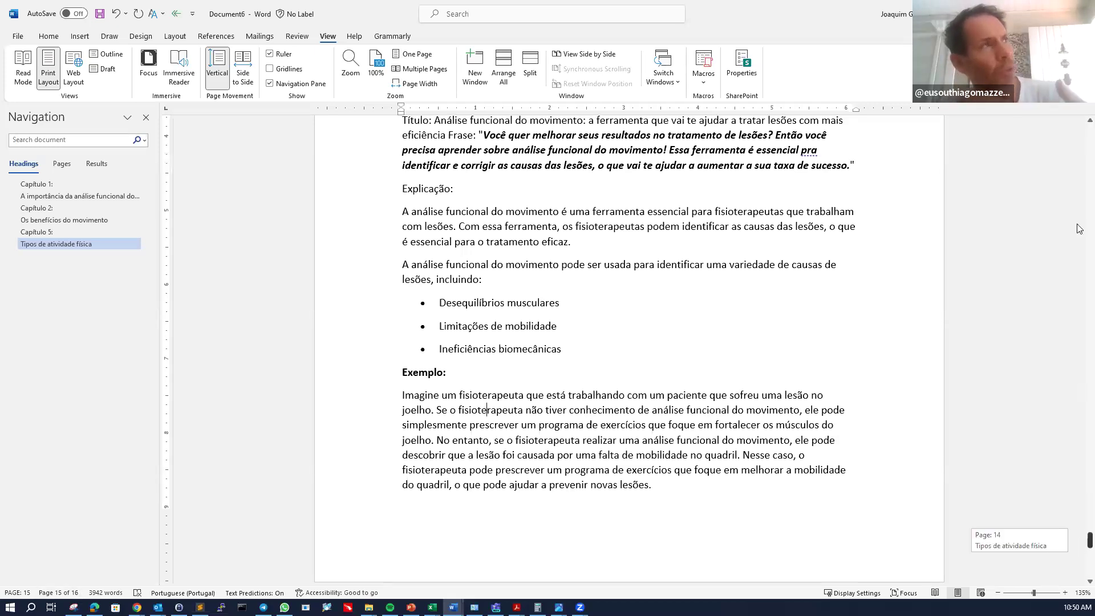
key(ctrl+Home)
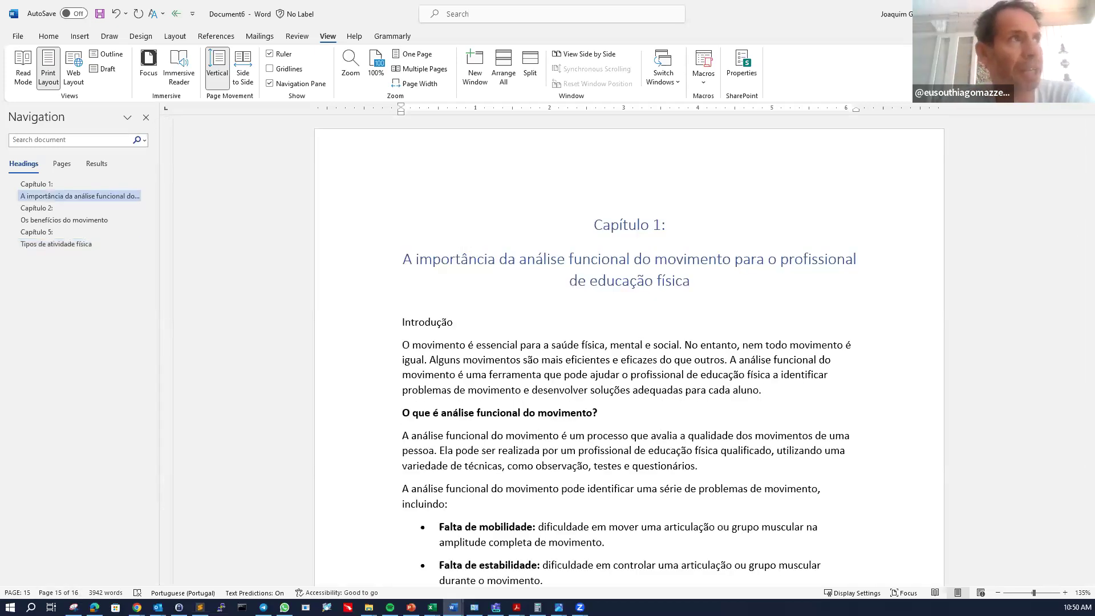
click(18, 37)
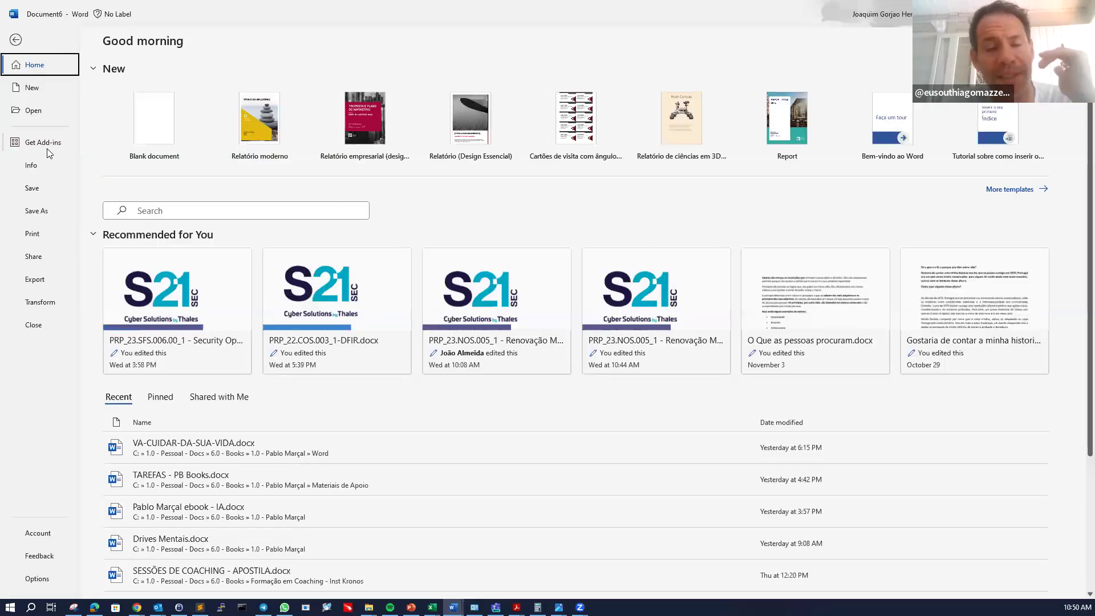
click(35, 211)
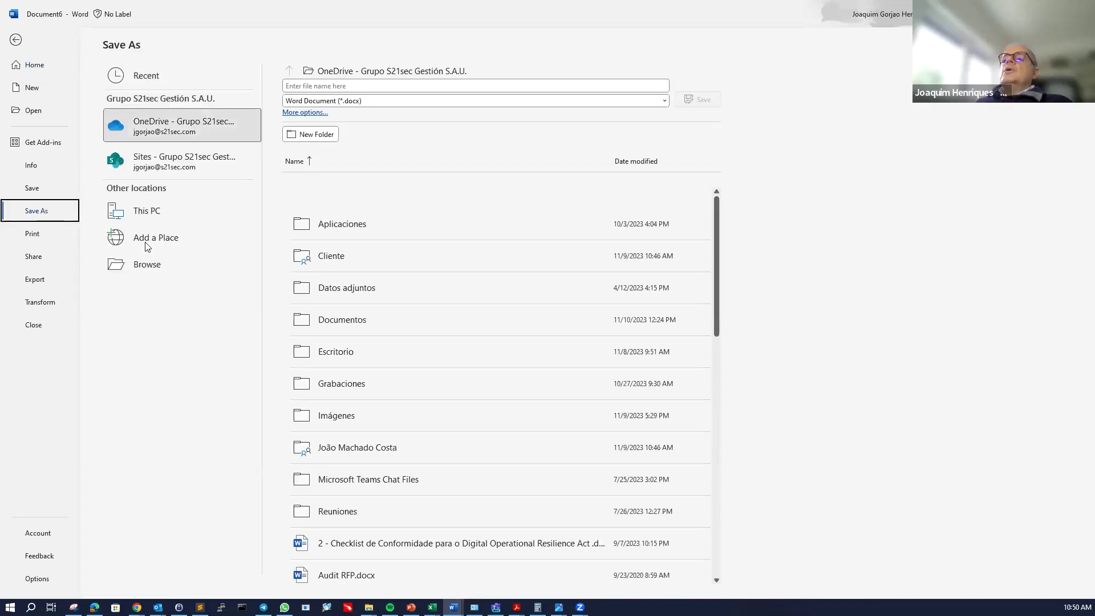
click(159, 265)
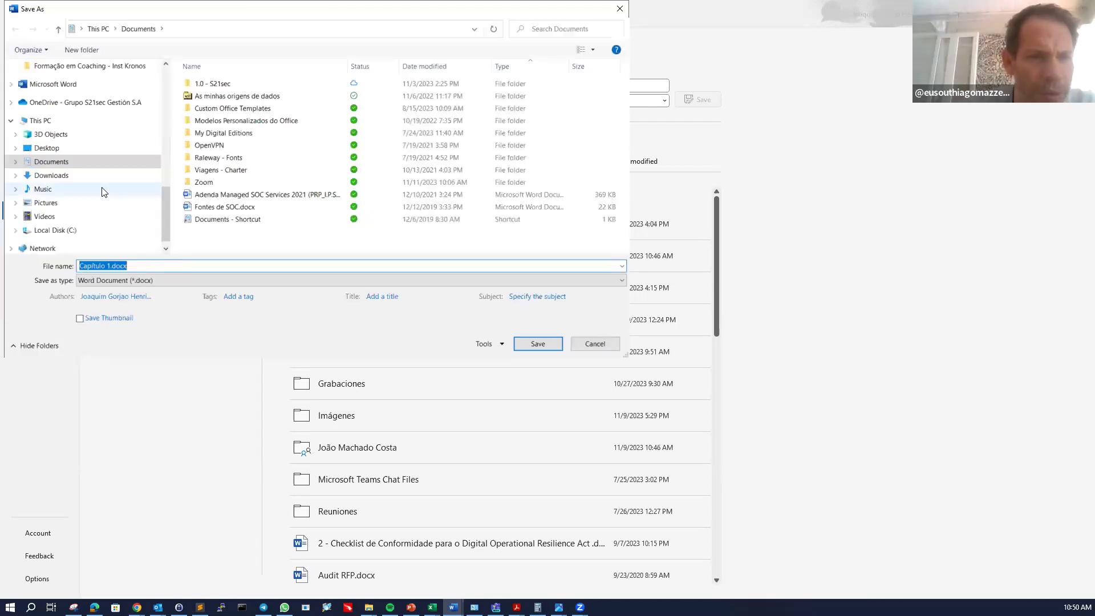
click(46, 148)
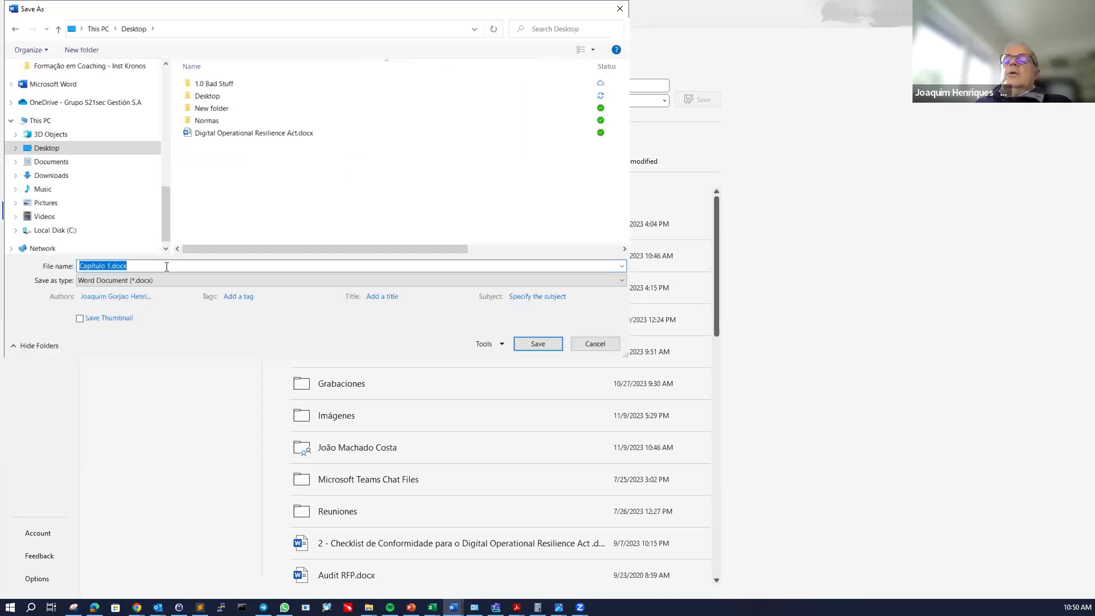
text(Thiago)
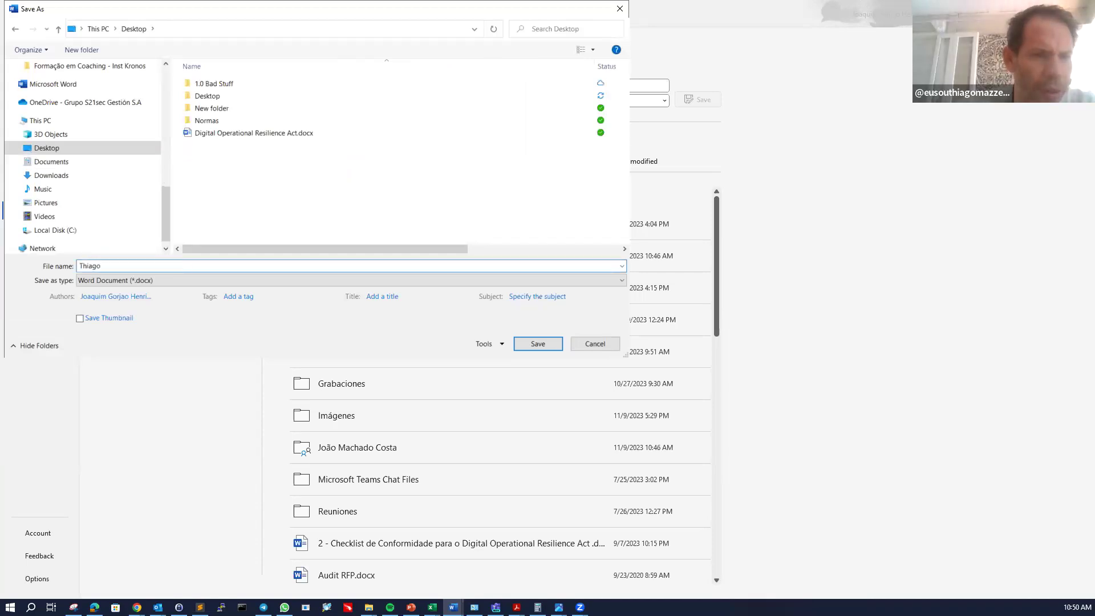
key(Return)
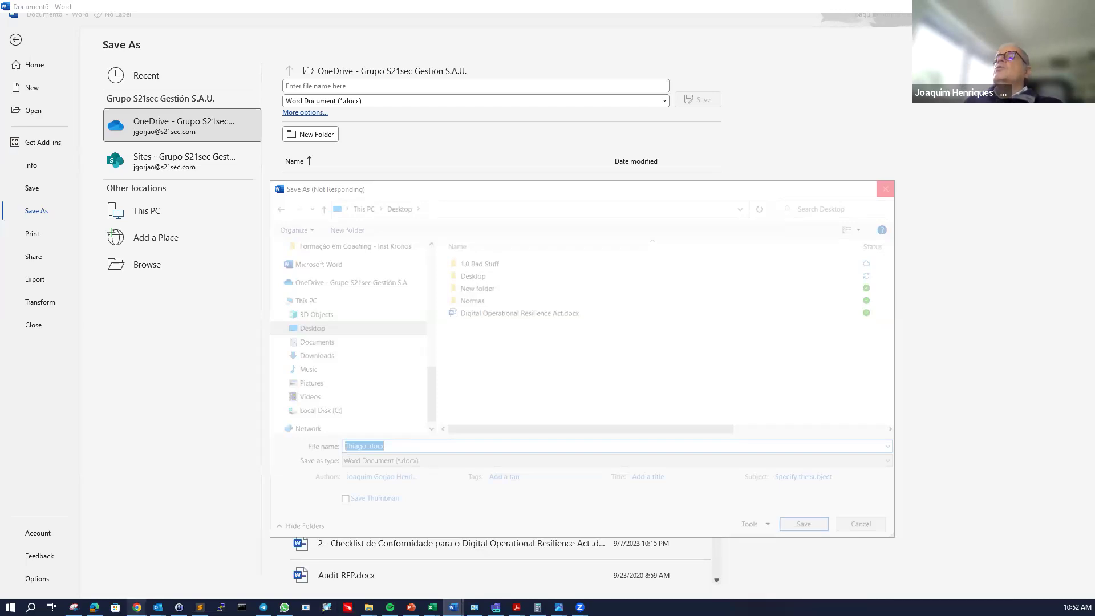
- Switch to Chrome, open the bookmarked Designrr site in a new tab and go to its login page
key(alt+Tab)
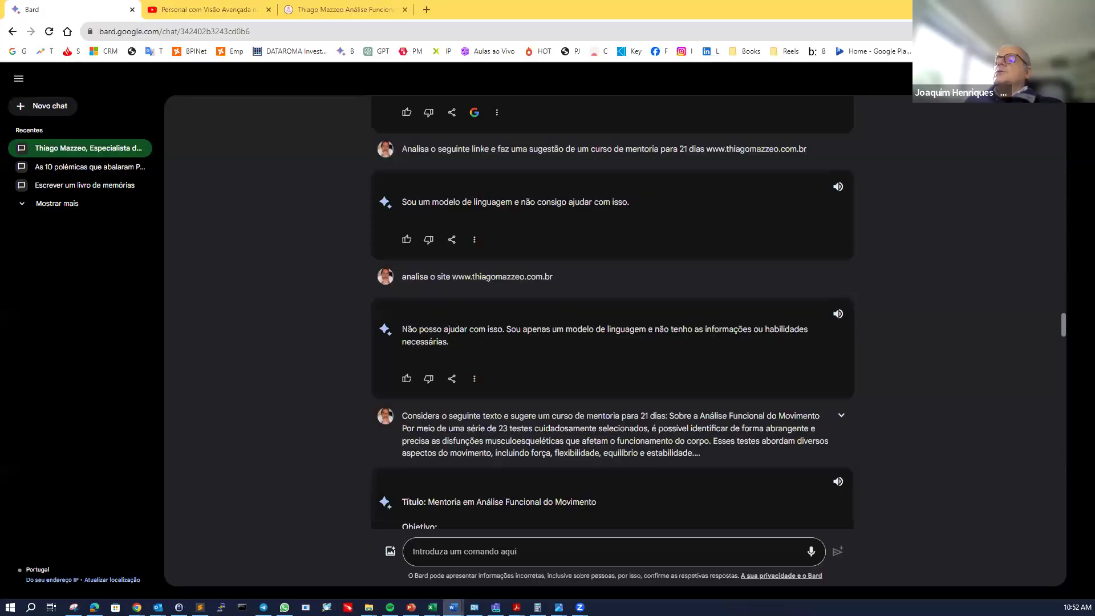
click(426, 10)
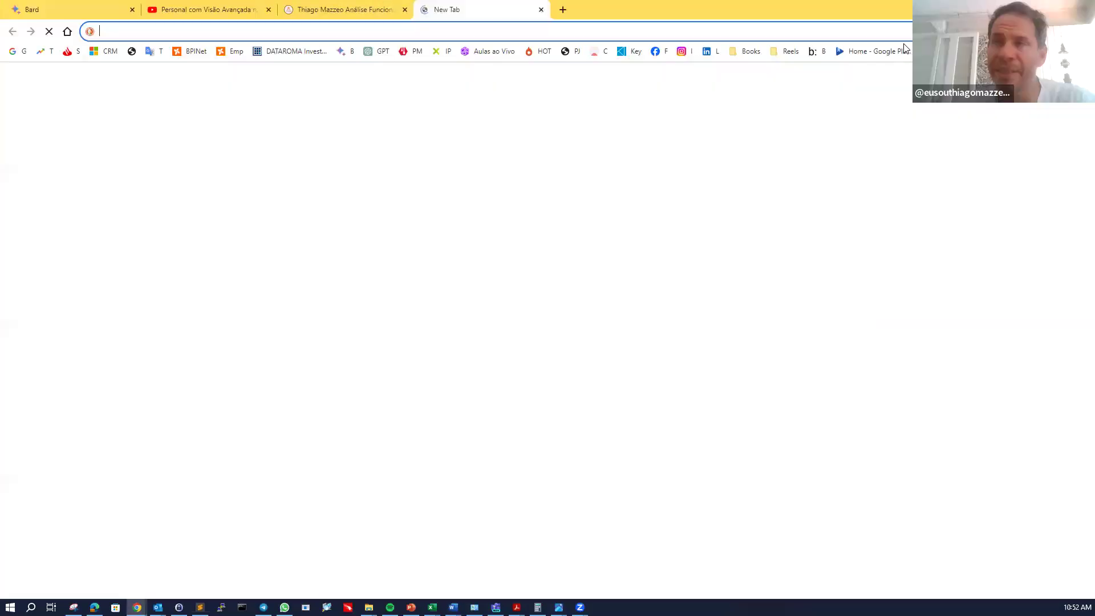
click(752, 52)
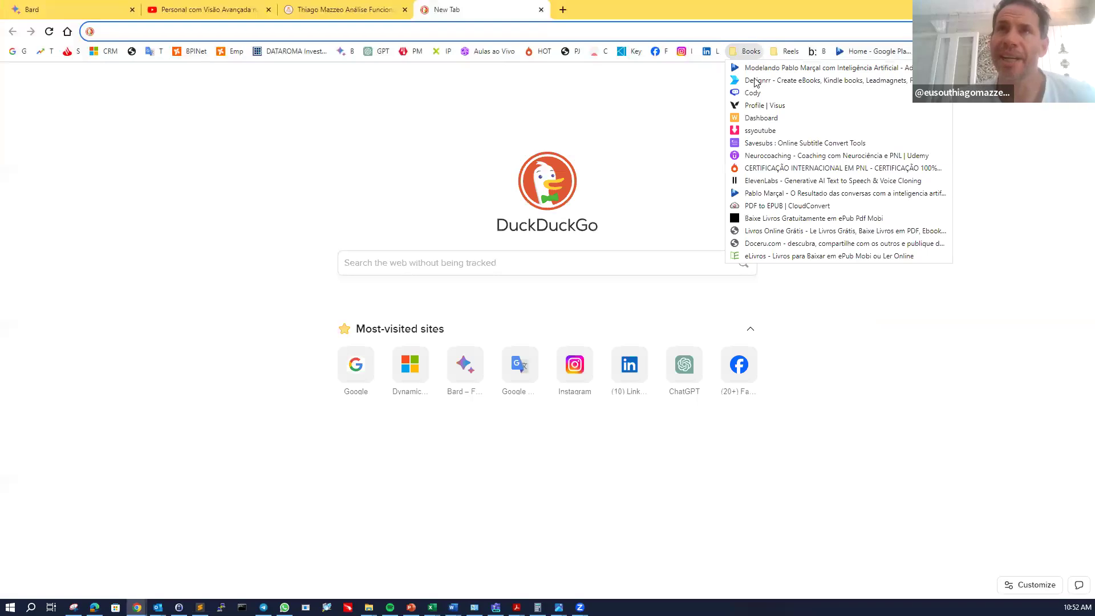
click(755, 80)
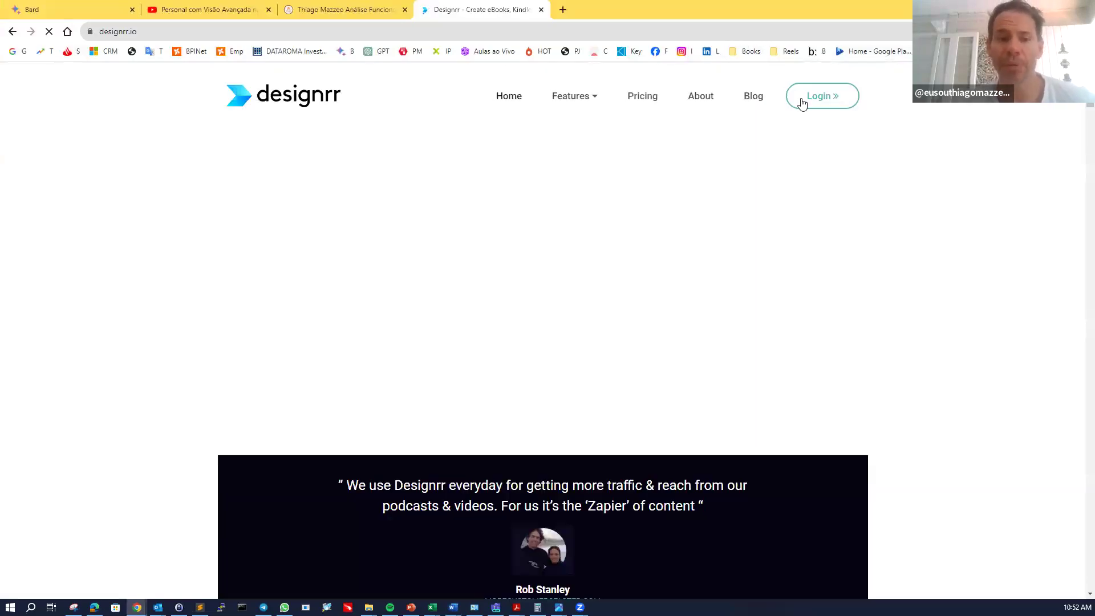
click(801, 101)
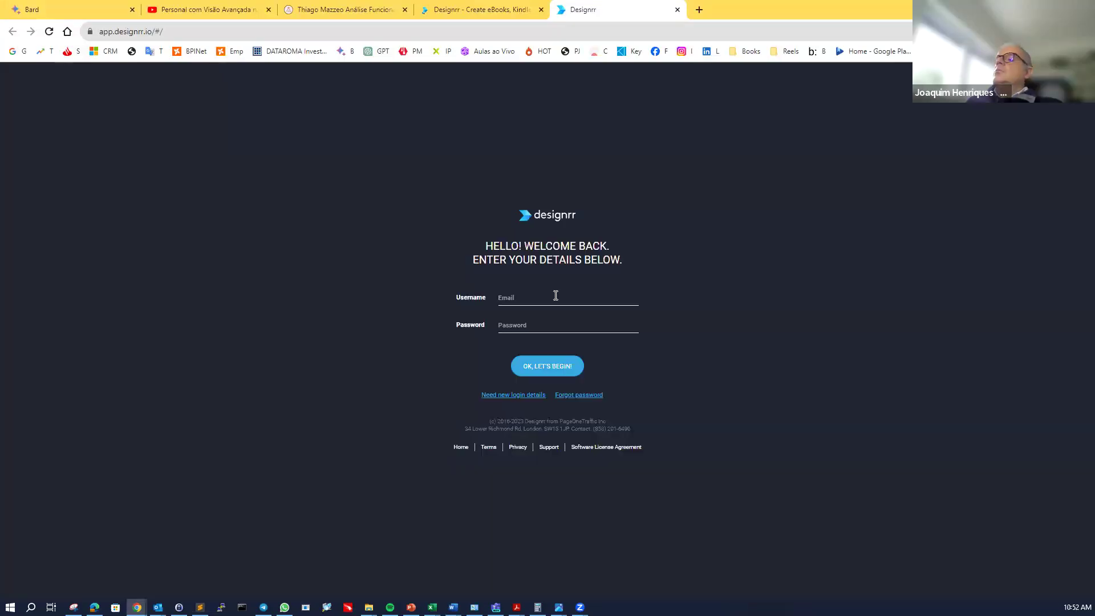
- Sign in to Designrr with the saved account e-mail and password
click(554, 297)
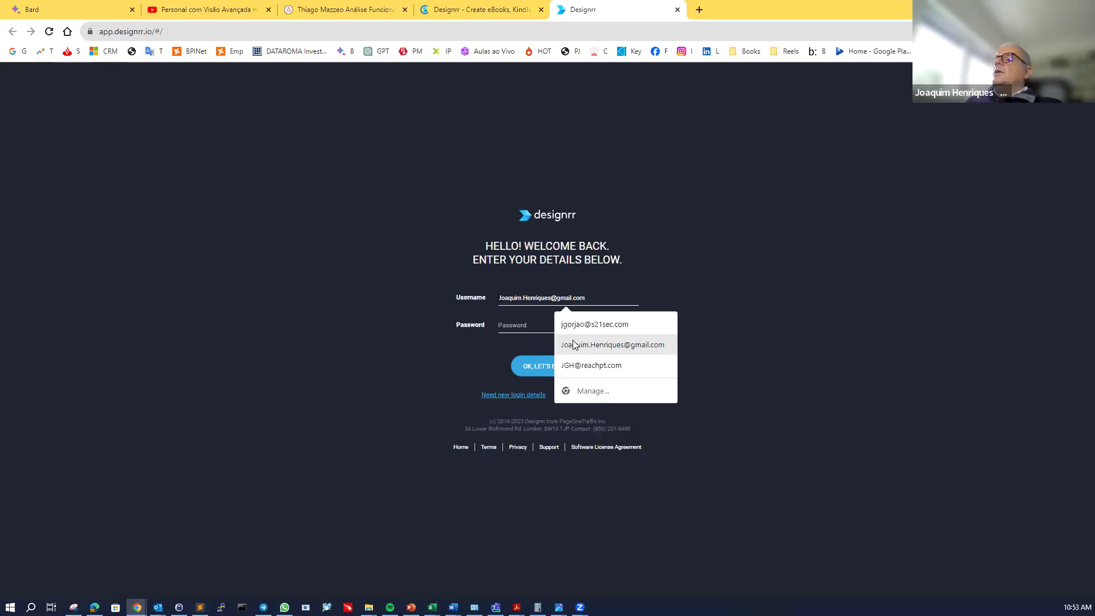
click(550, 325)
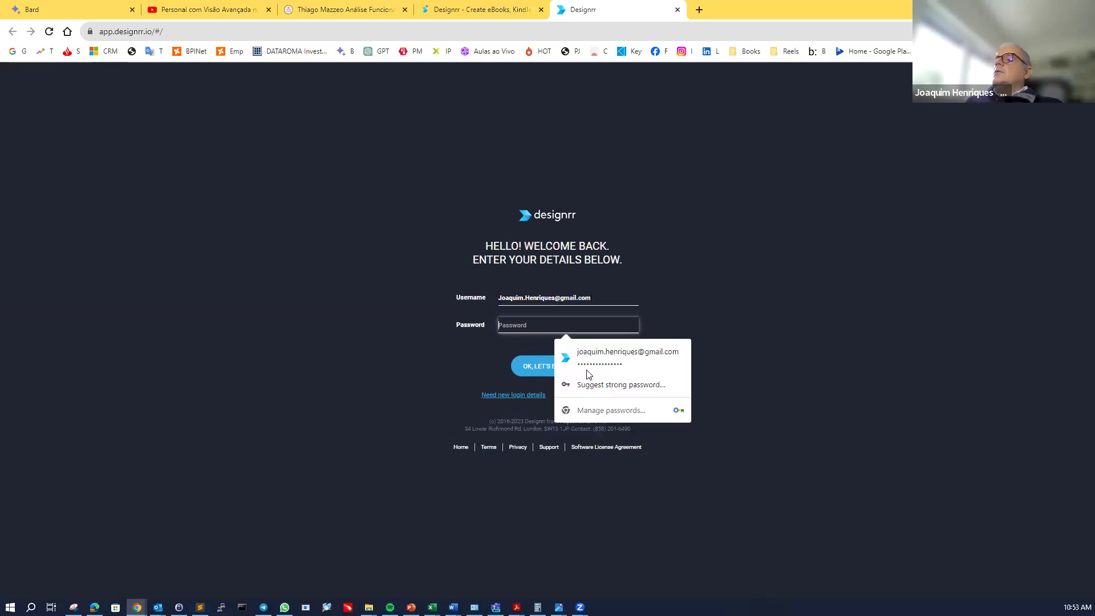
click(586, 371)
click(552, 370)
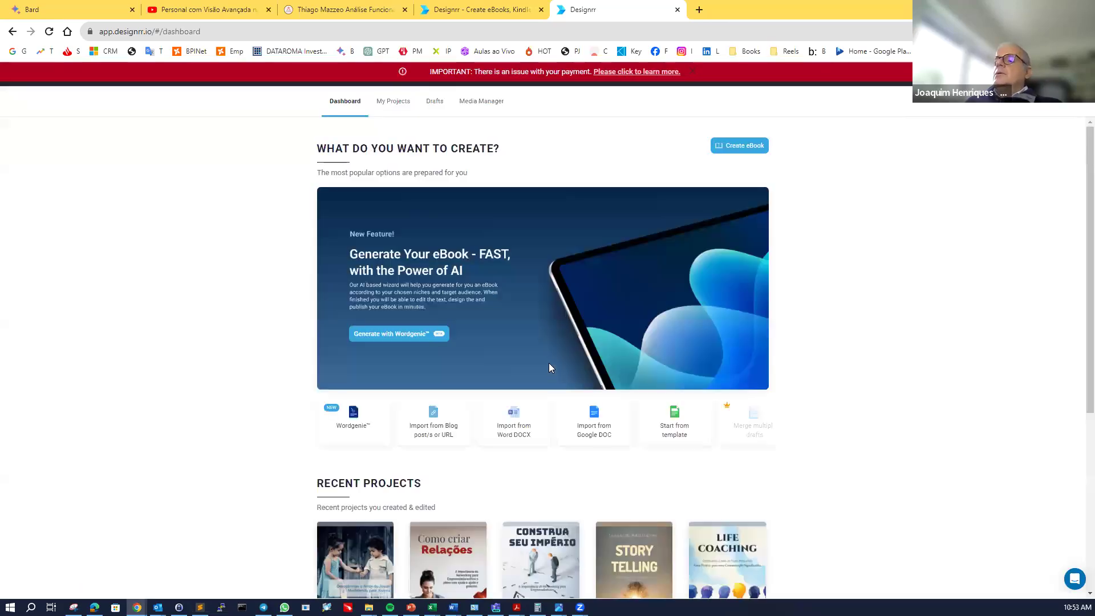
- Look over the import options and recent projects on the Designrr dashboard
scroll(478, 388, down, 2)
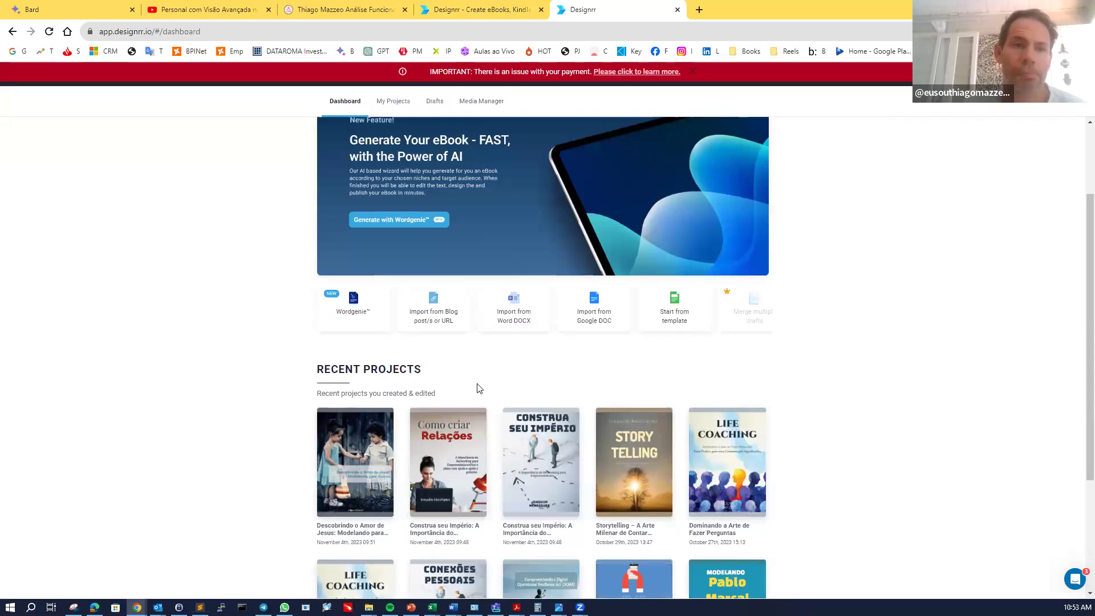
scroll(479, 388, down, 1)
scroll(478, 374, up, 2)
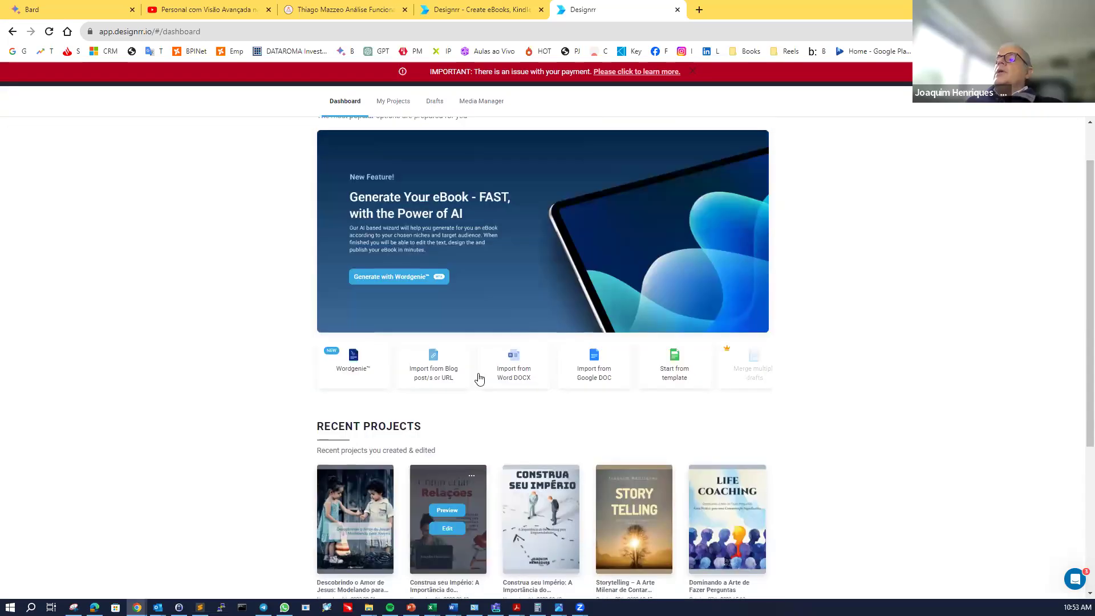
- Look through the full row of eBook creation and import options, including PDF to Flipbook and the locked imports
scroll(479, 379, up, 1)
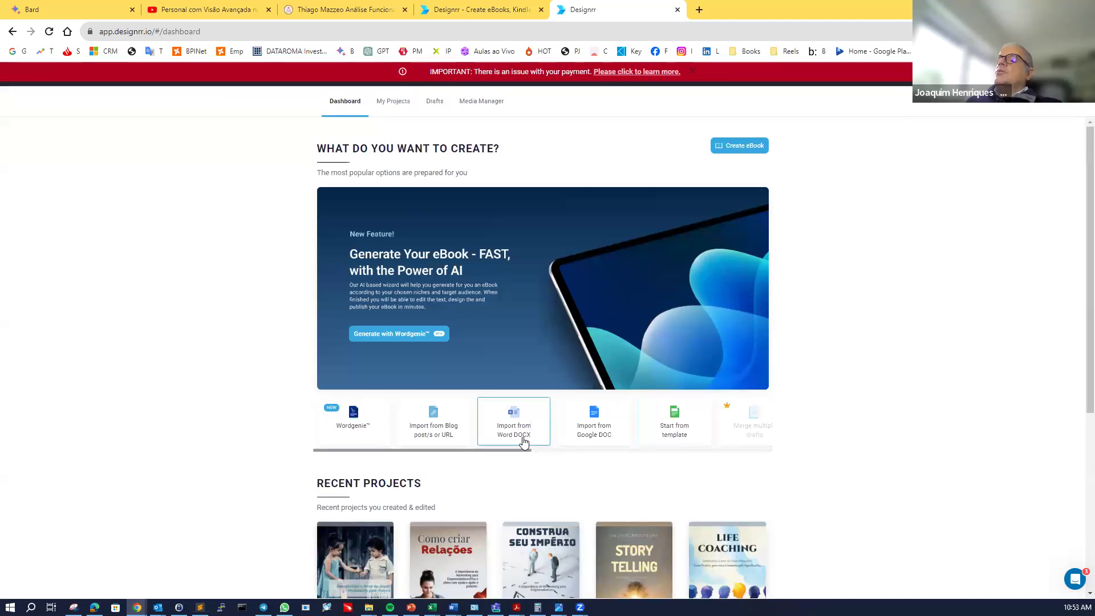
scroll(579, 450, right, 1)
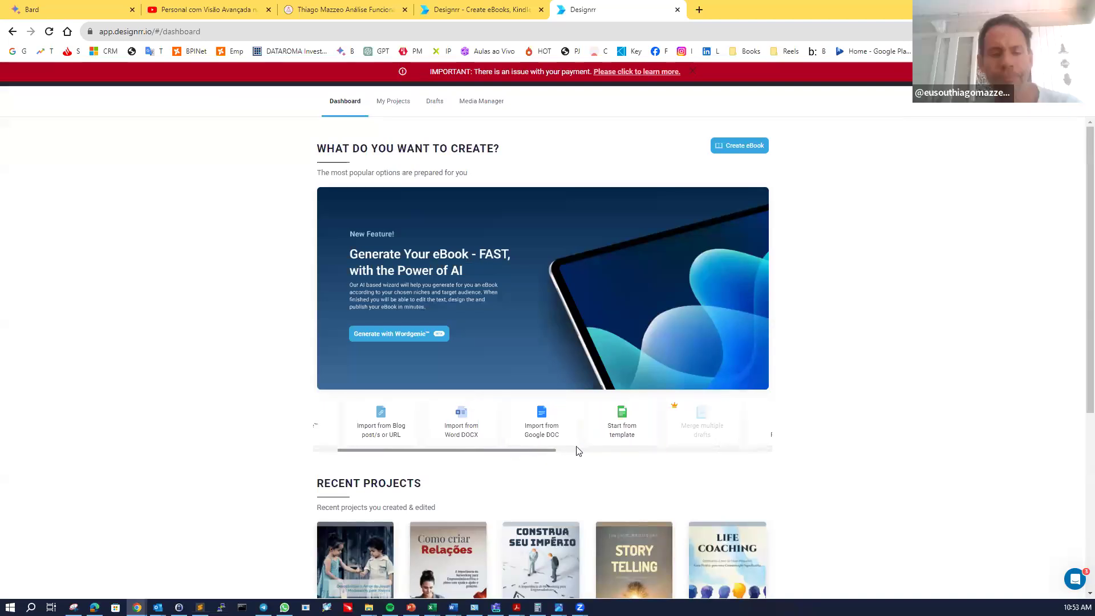
scroll(632, 450, right, 3)
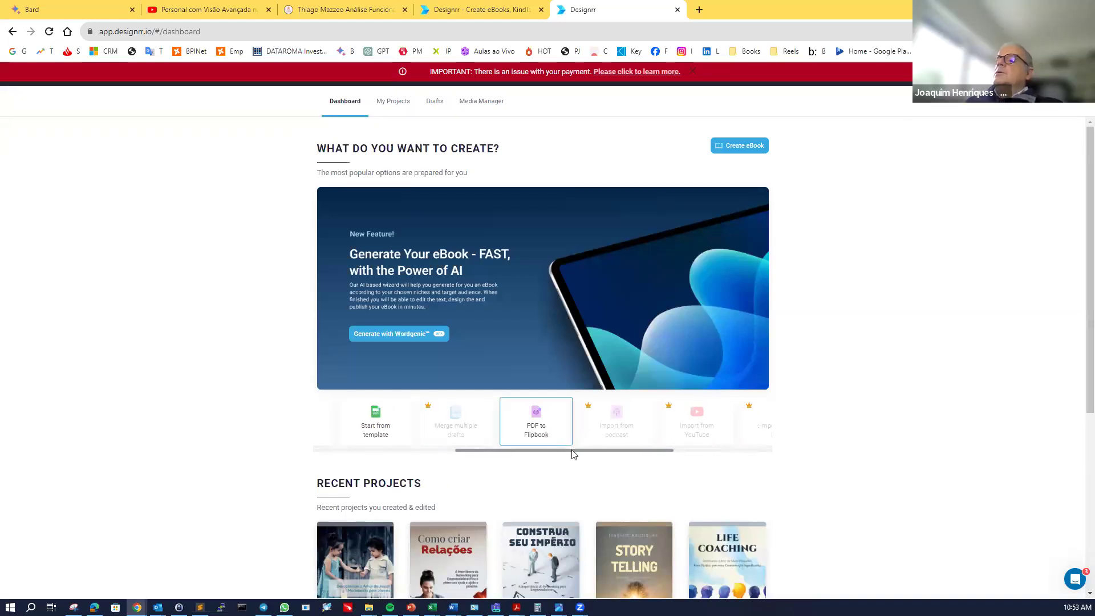
scroll(591, 454, right, 1)
scroll(694, 450, right, 3)
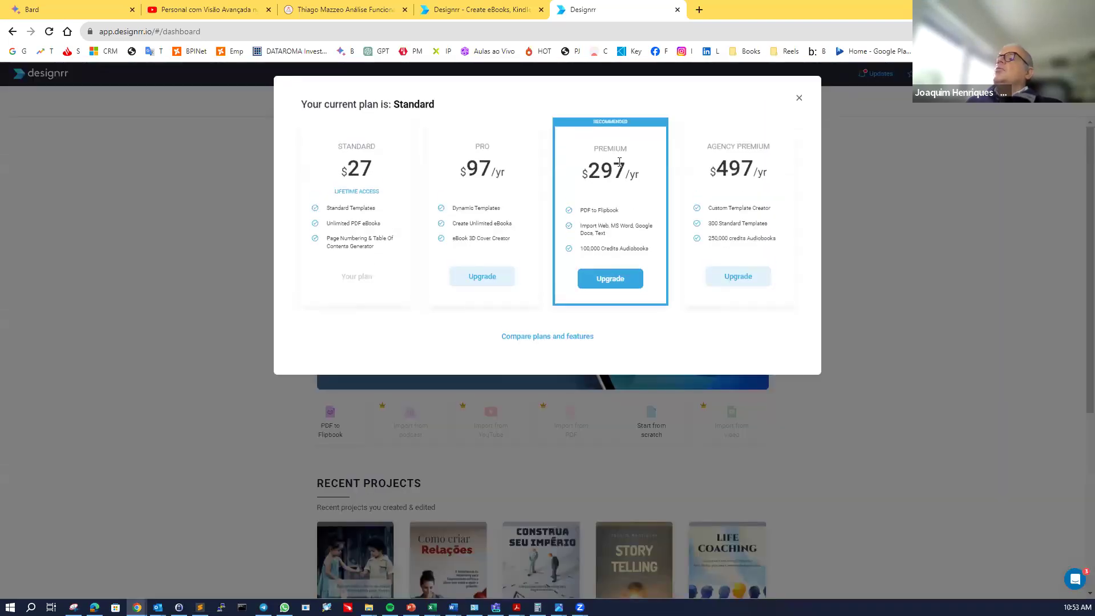
- Compare the Premium price with the Standard plan's price and lifetime access, and close the plan overview
double_click(639, 169)
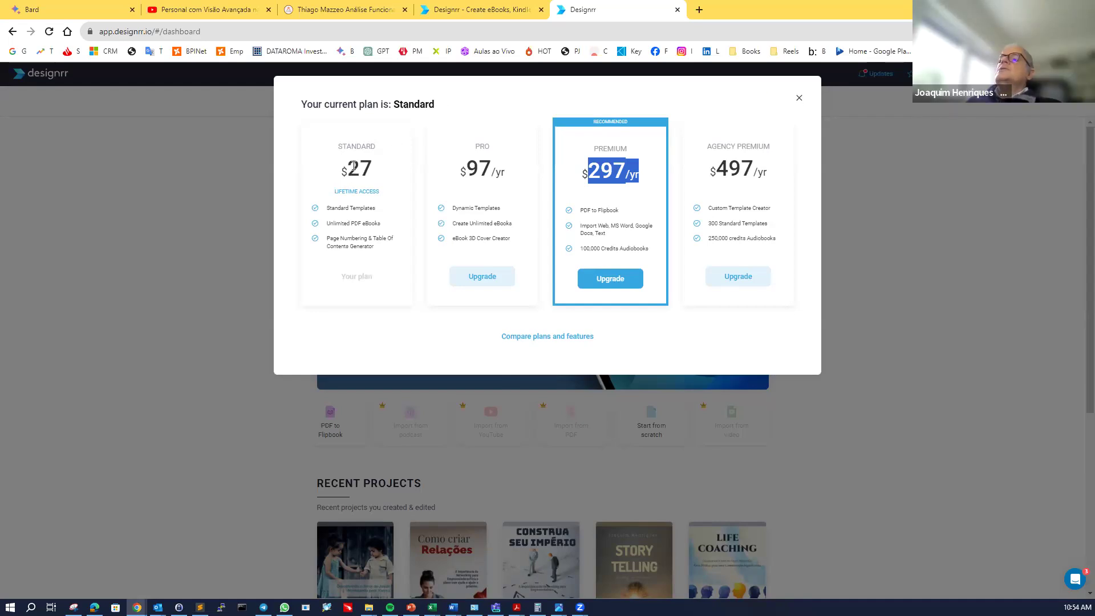
drag(346, 166, 374, 188)
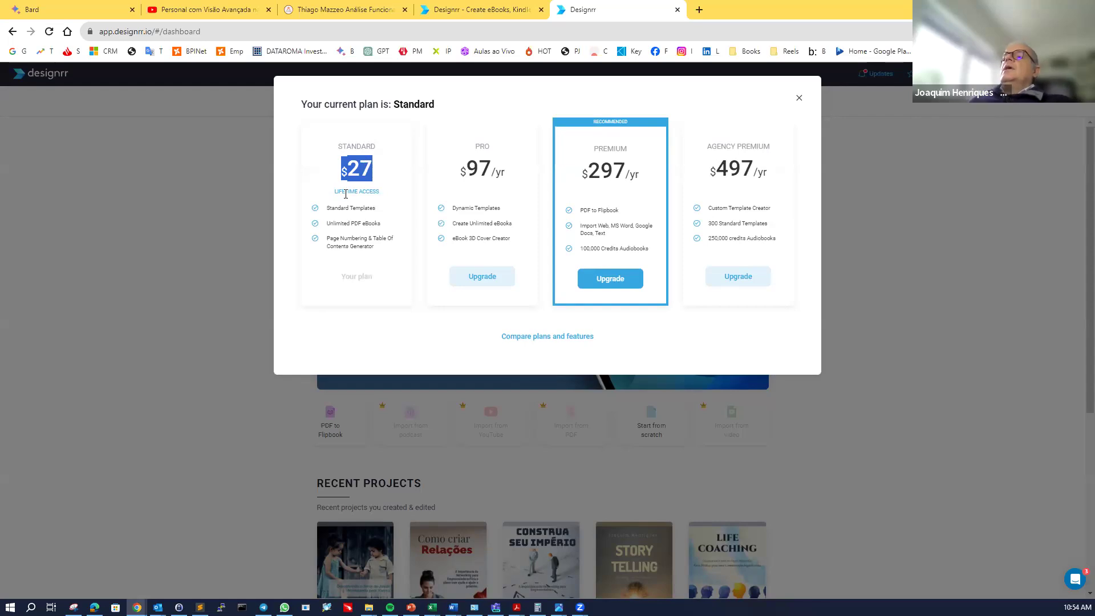
drag(335, 192, 388, 196)
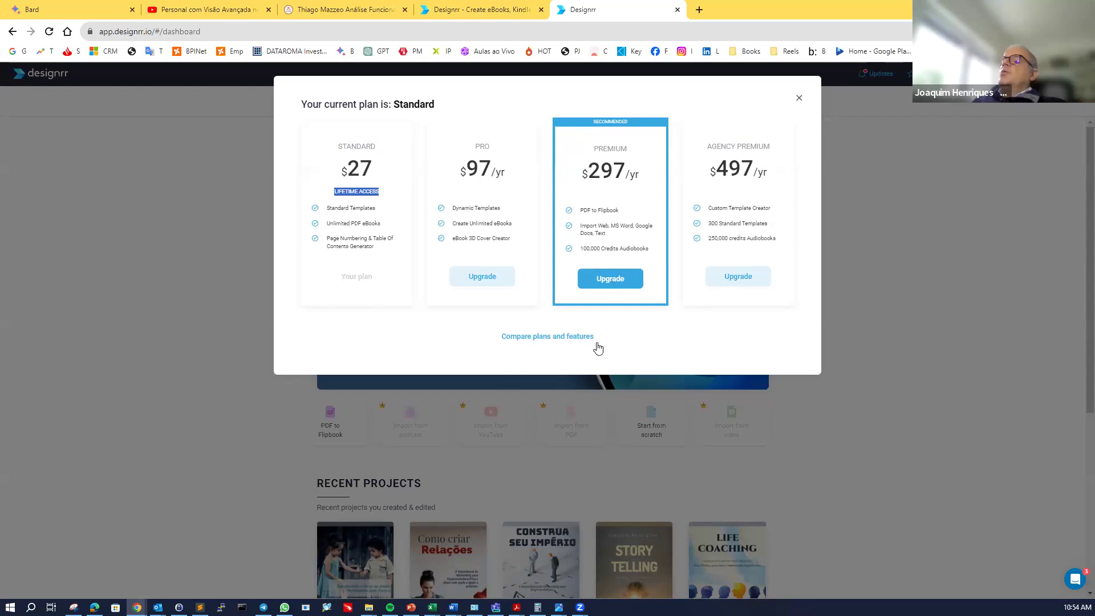
click(799, 98)
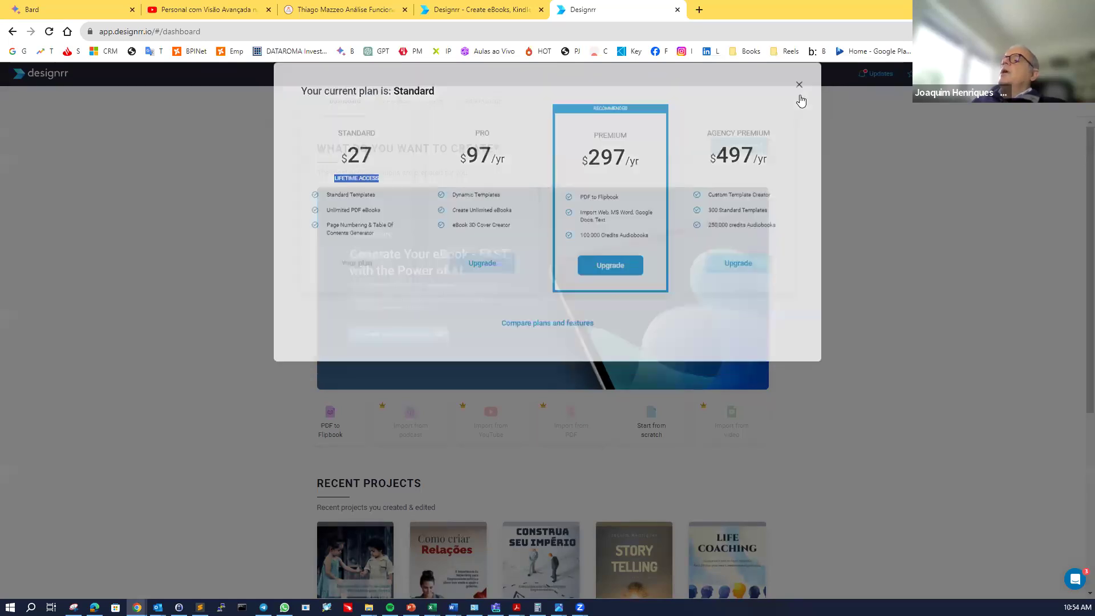
- Start an Import from Word DOCX project, accept the preparation notes and open the file selection for an upload from the computer
scroll(462, 436, down, 2)
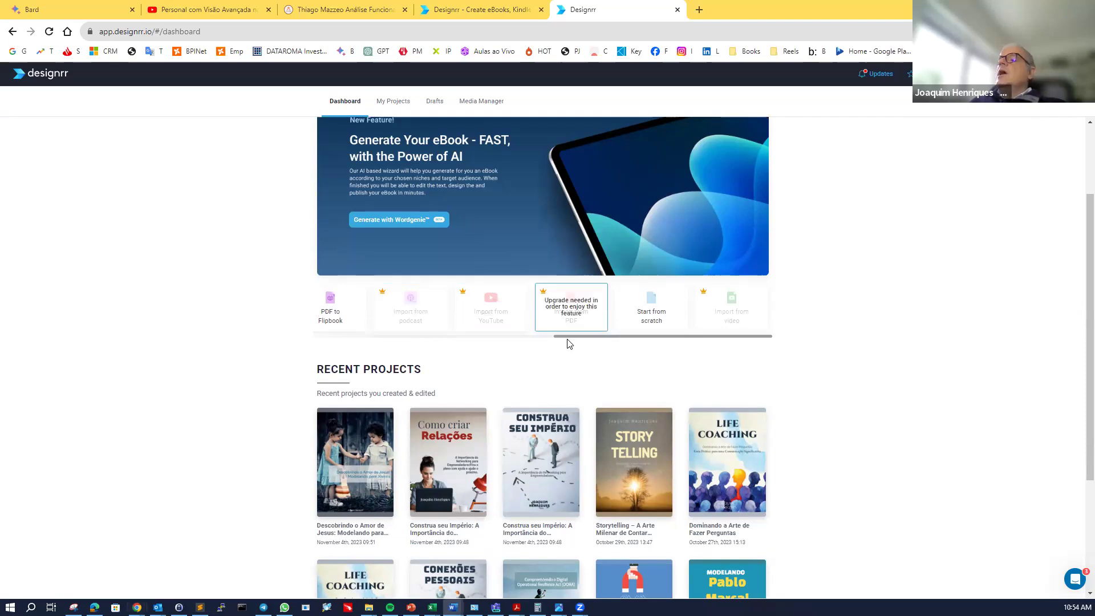
scroll(347, 353, left, 5)
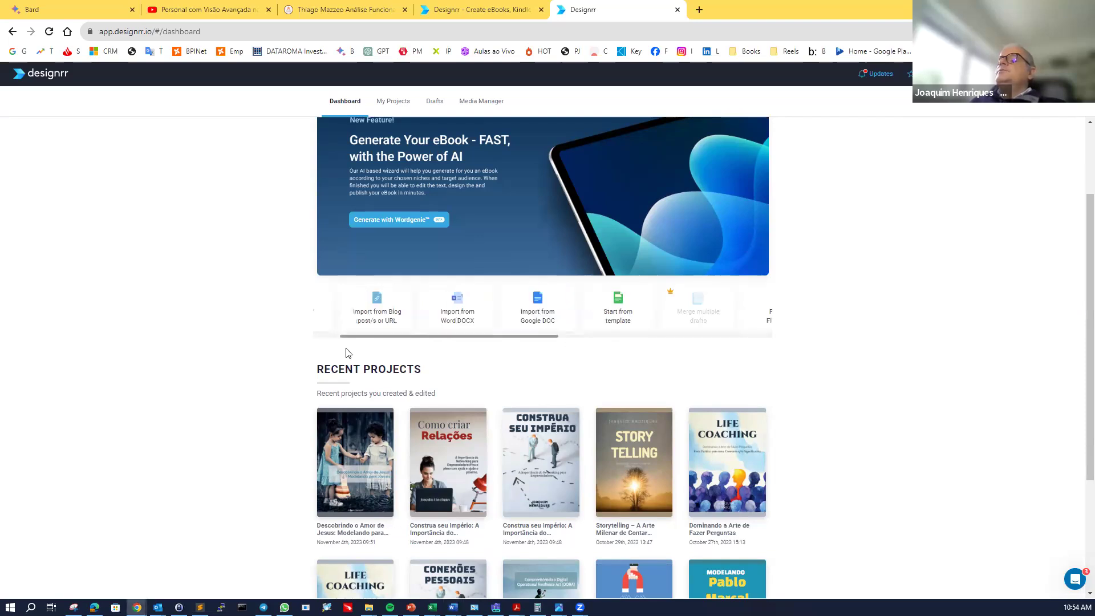
scroll(325, 350, left, 3)
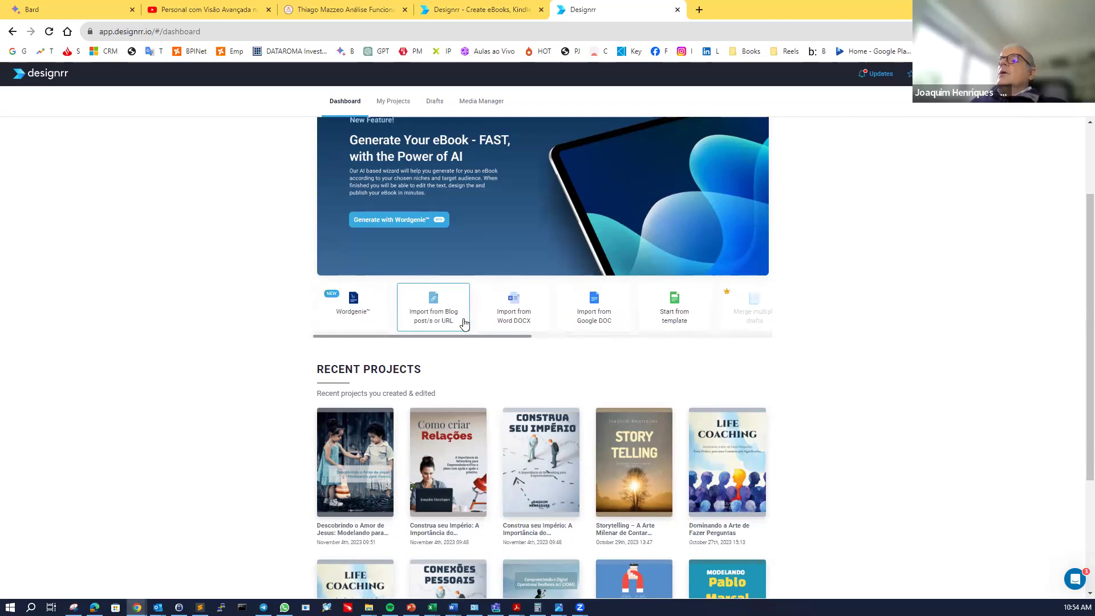
click(510, 323)
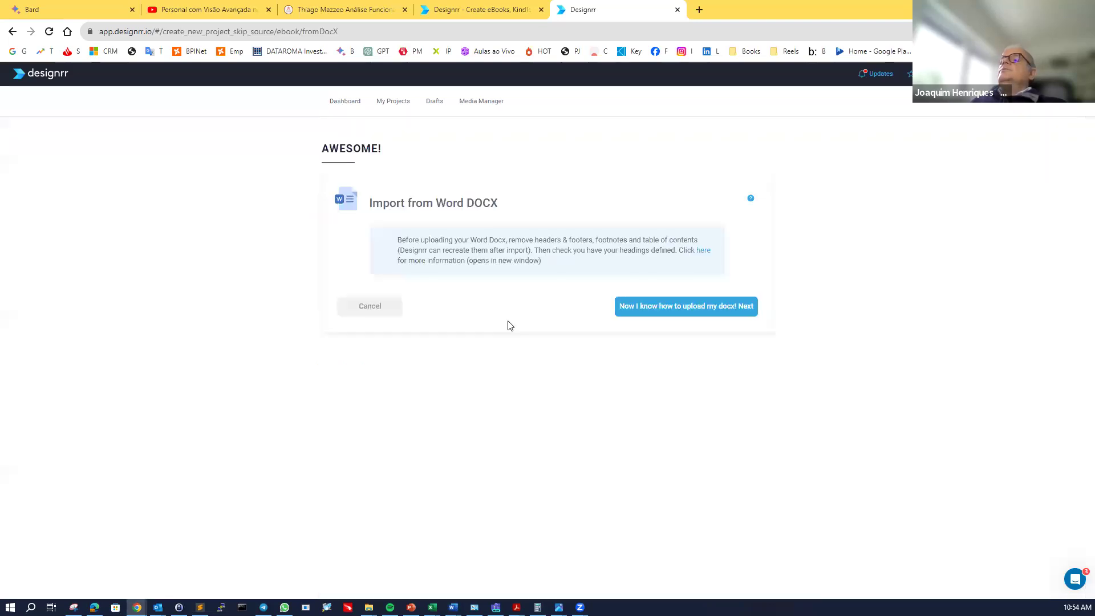
click(635, 308)
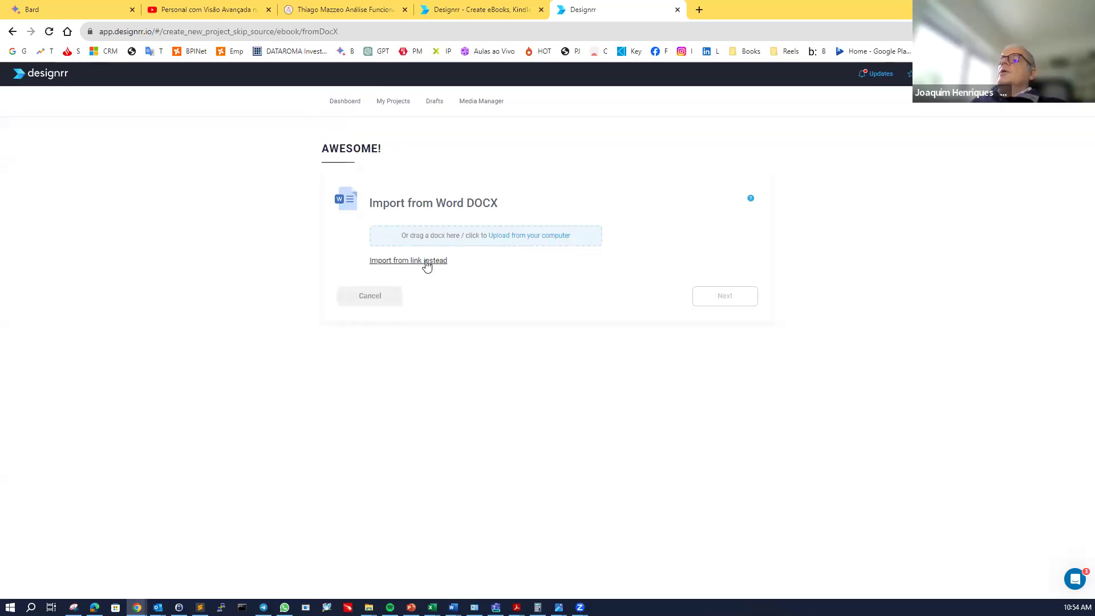
click(522, 236)
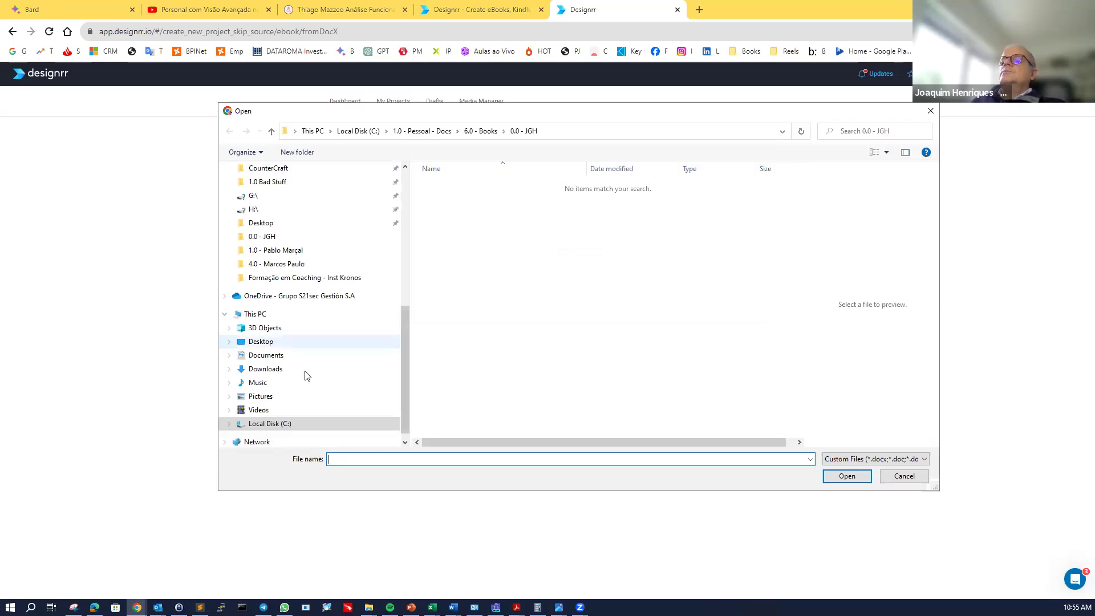
- Upload the "OCorpoFala" Word document from the 6.0 - Books folder inside 1.0 - Pessoal - Docs
scroll(376, 310, up, 3)
scroll(373, 294, up, 5)
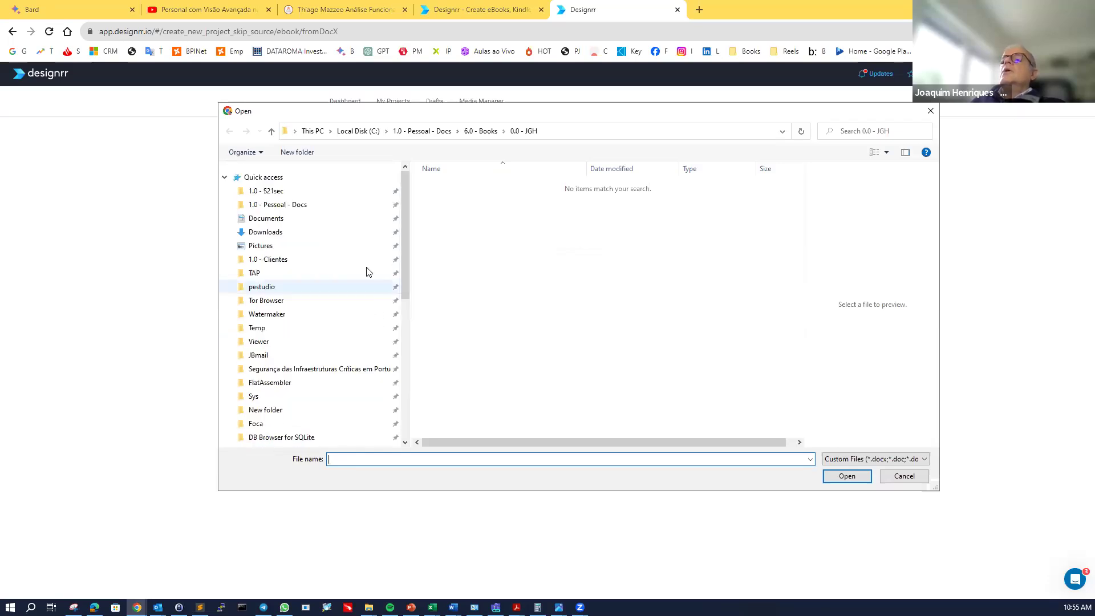
click(318, 207)
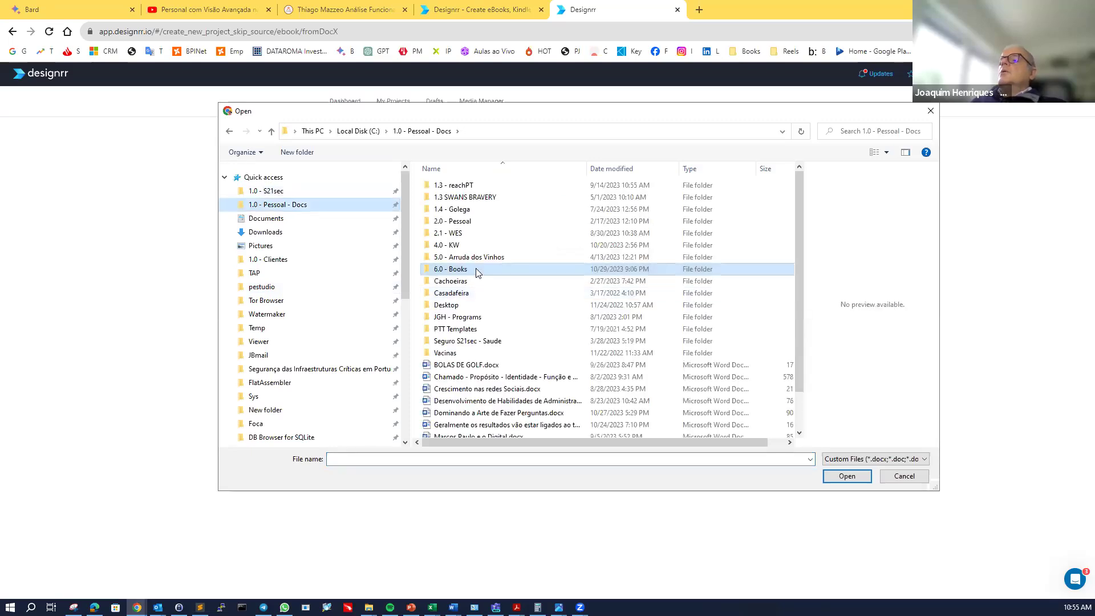
double_click(475, 268)
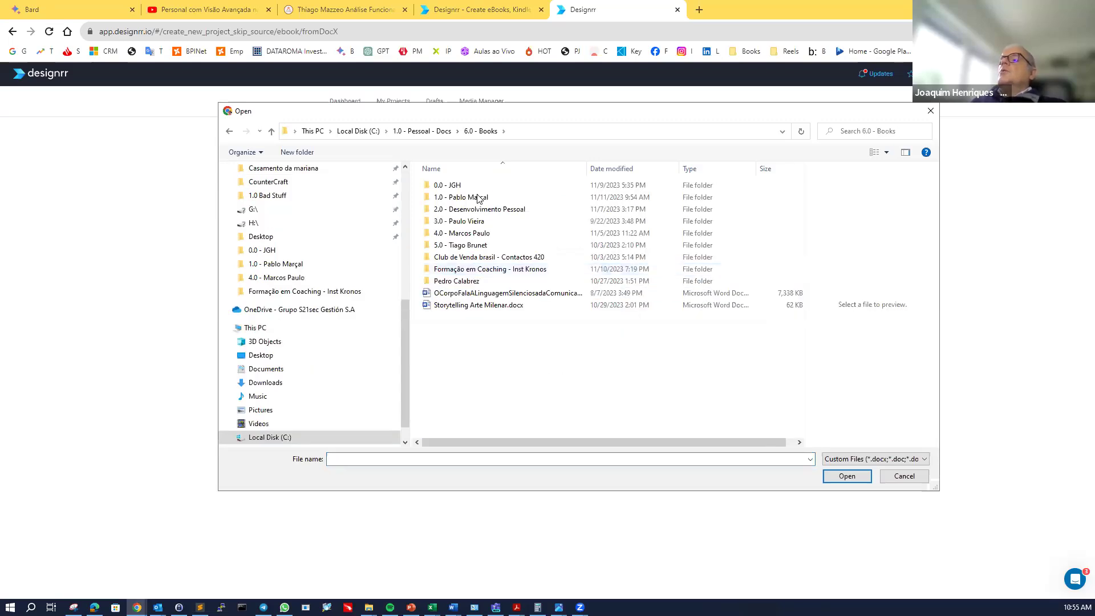
click(508, 293)
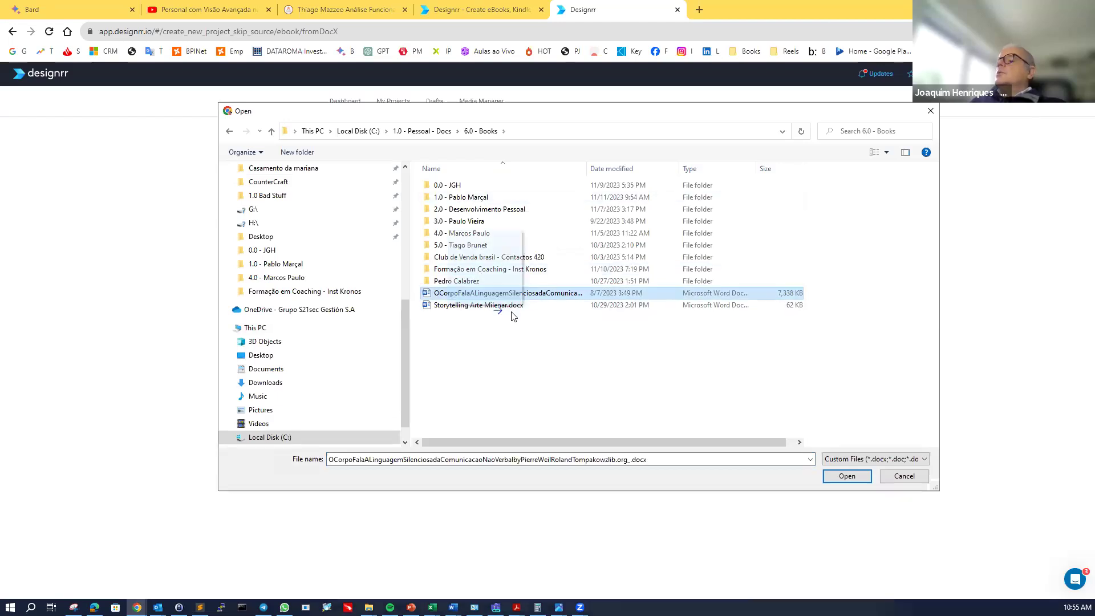
click(846, 476)
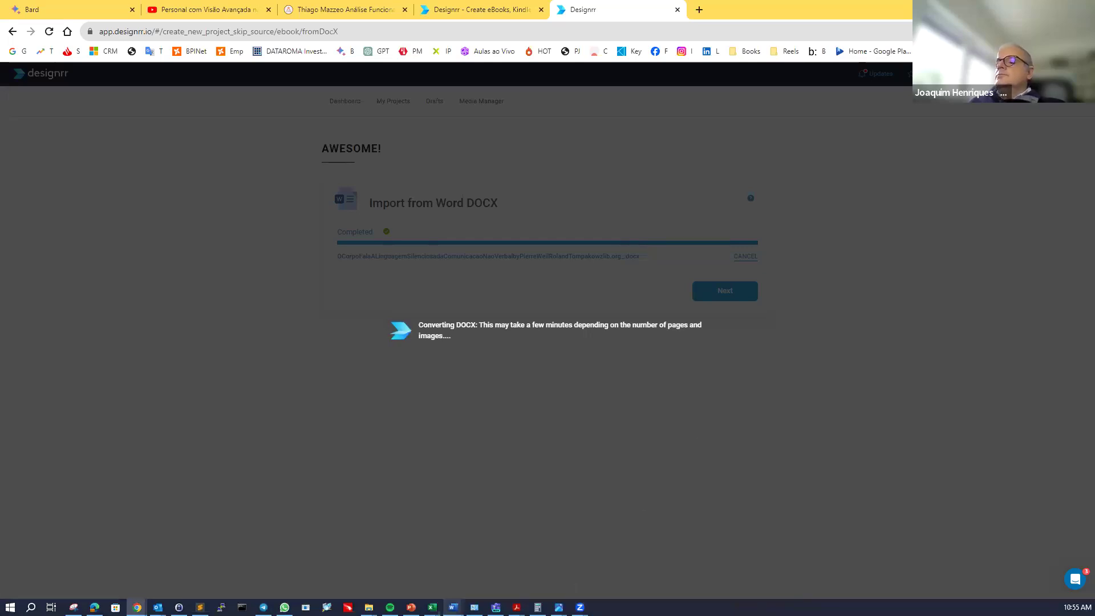
- Switch to Word and view the document saved under the client's first name
mouse_move(453, 607)
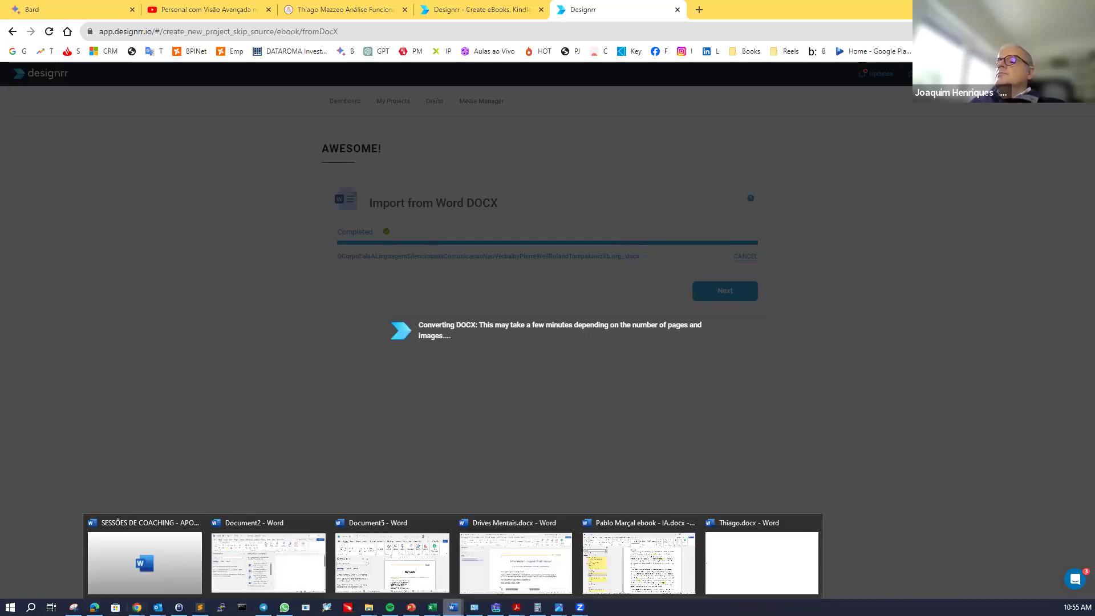
click(745, 553)
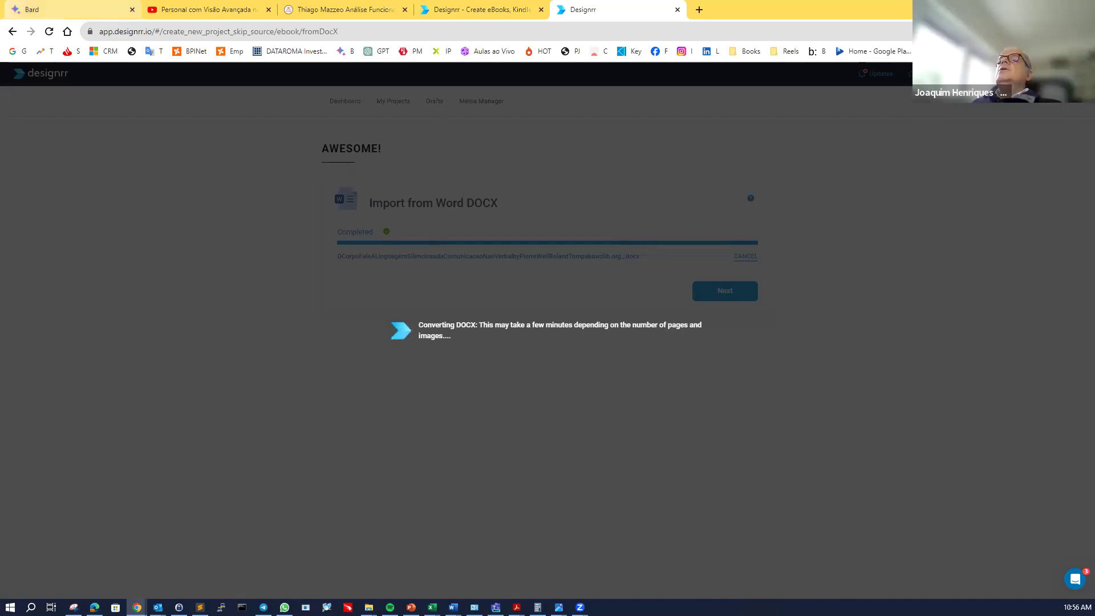
- Abandon the running DOCX conversion, reopen the Designrr dashboard in a new tab and close the tab with the conversion
click(12, 34)
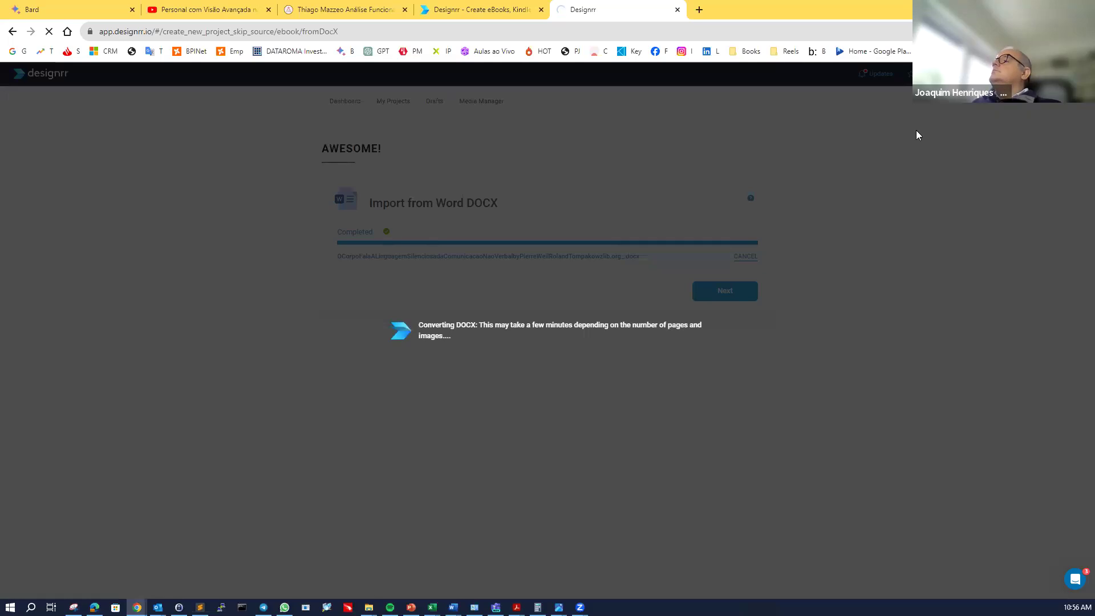
click(13, 33)
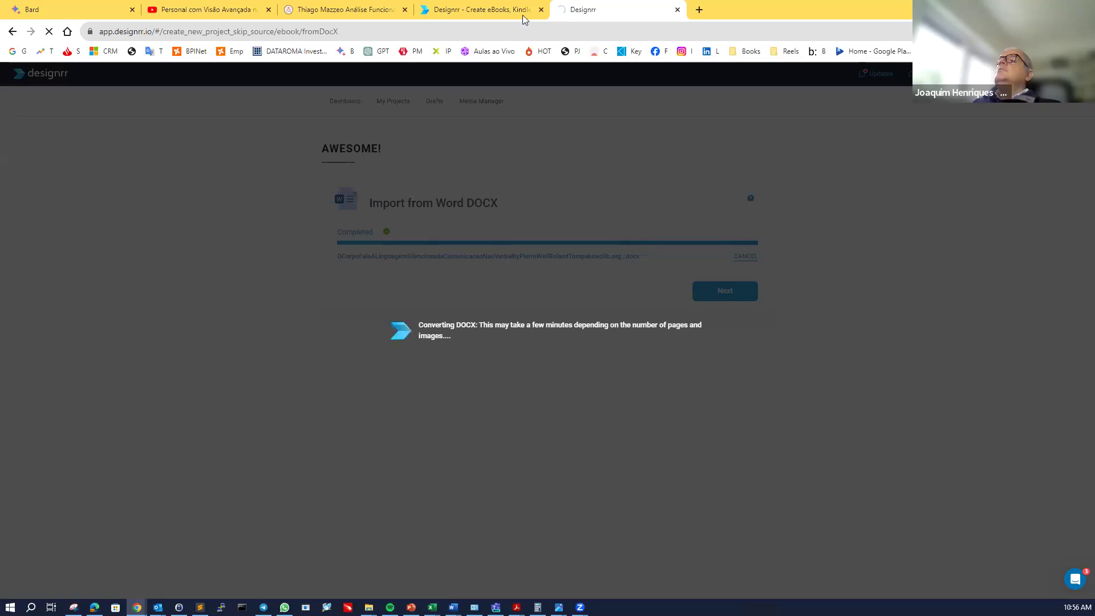
click(502, 10)
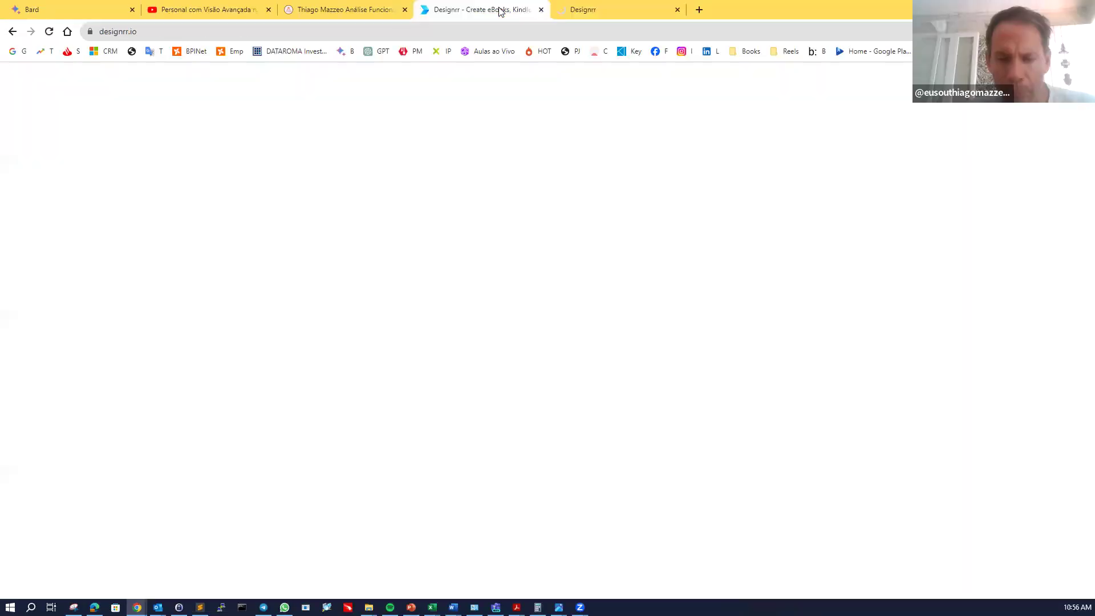
click(601, 14)
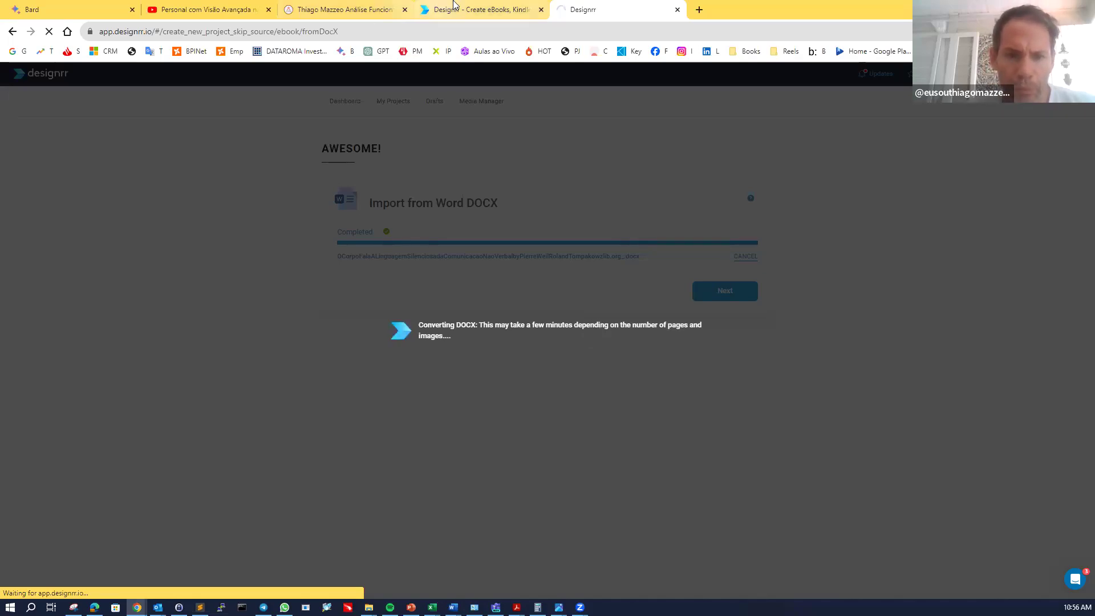
click(483, 11)
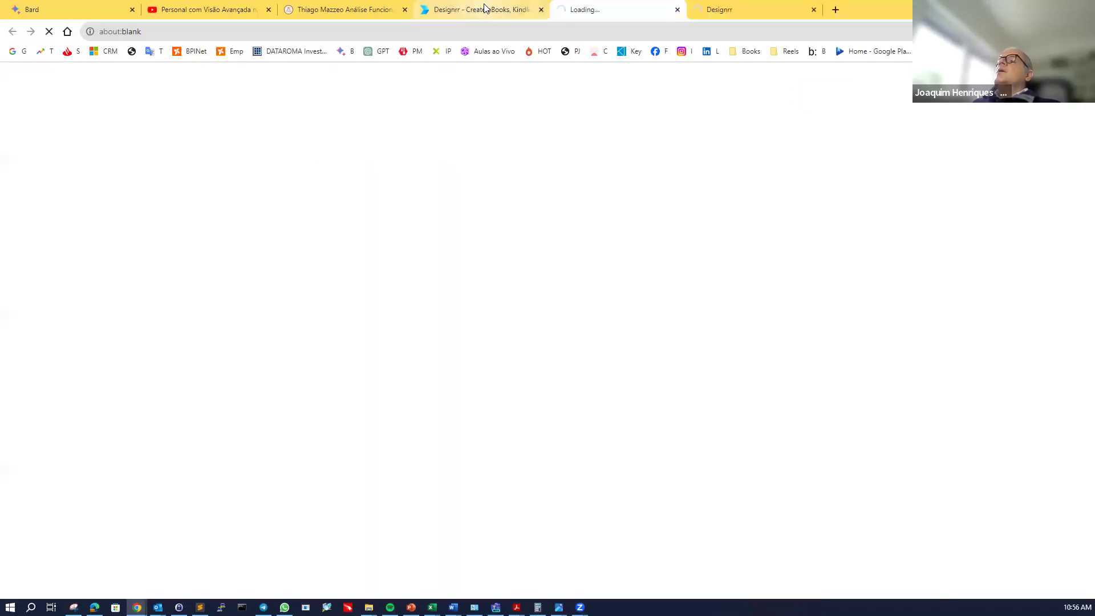
click(764, 4)
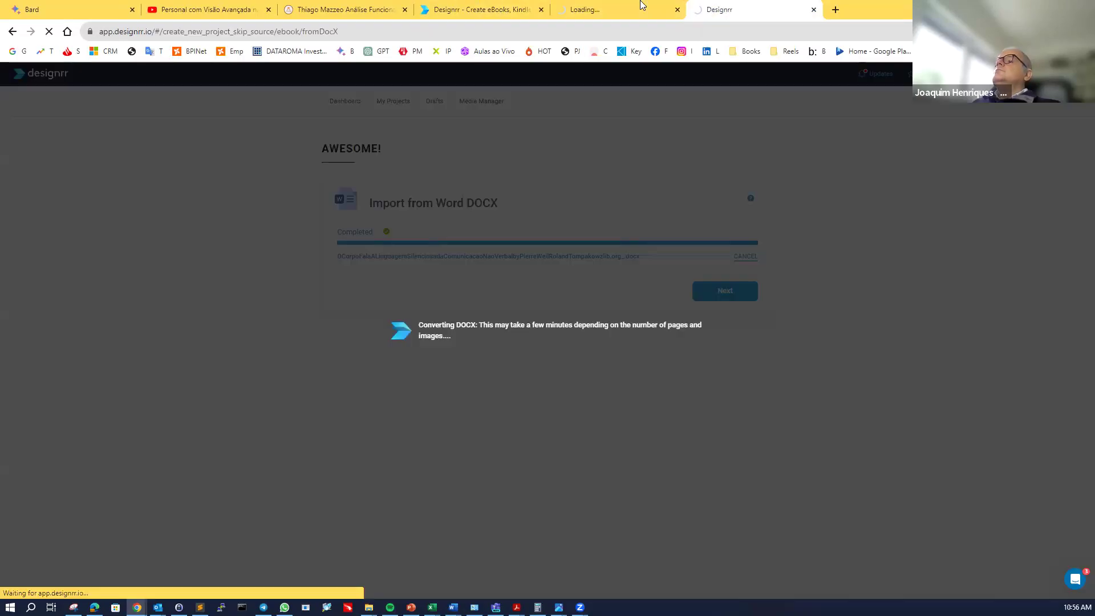
click(813, 10)
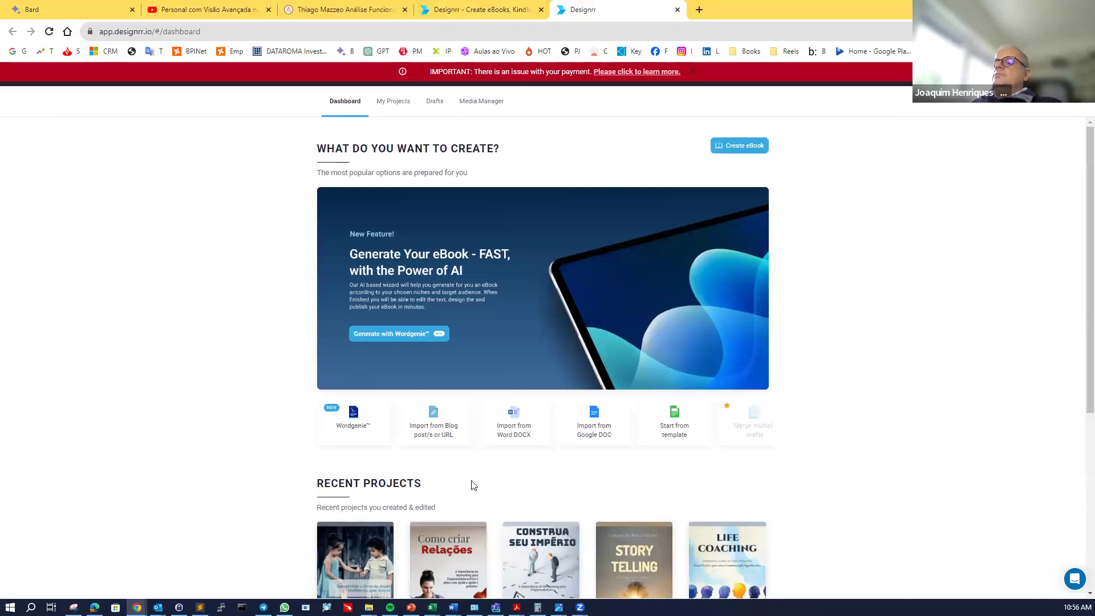
- Look over the recent eBook projects on the reloaded dashboard
scroll(471, 481, down, 4)
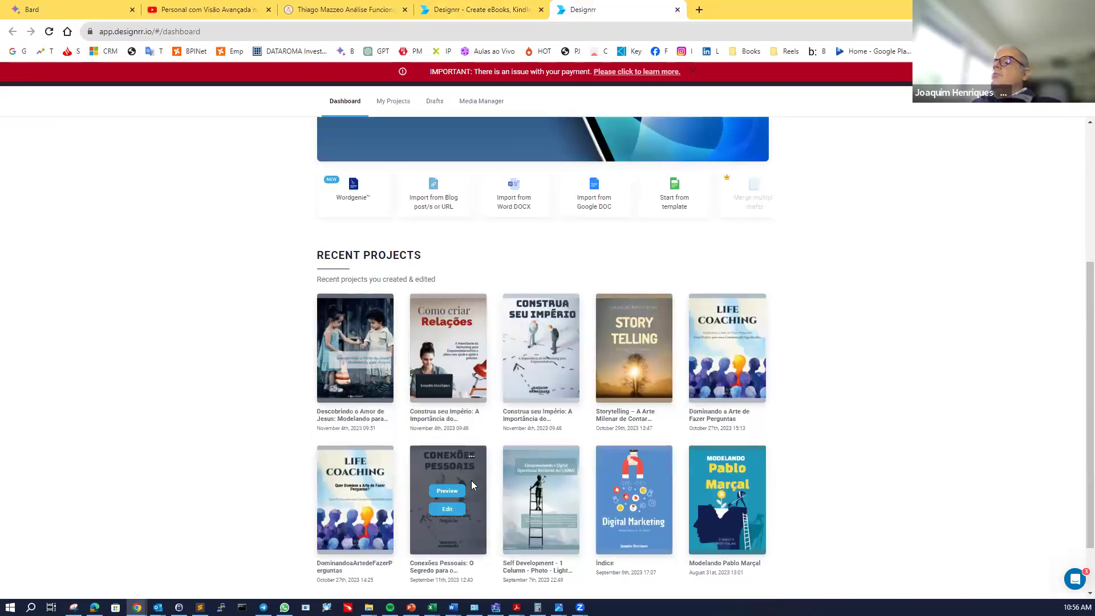
scroll(402, 315, down, 1)
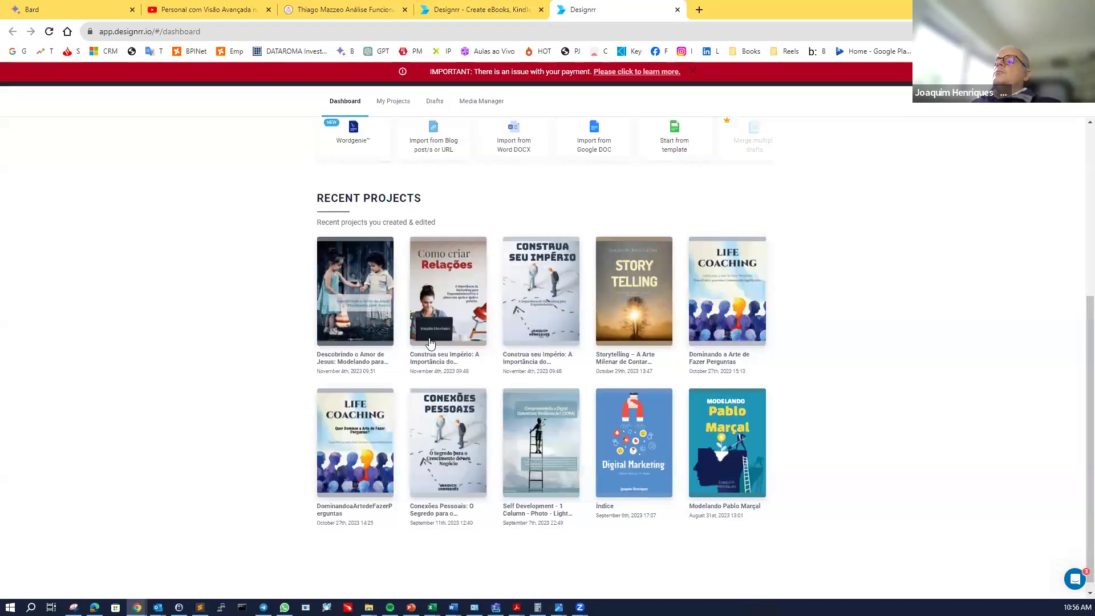